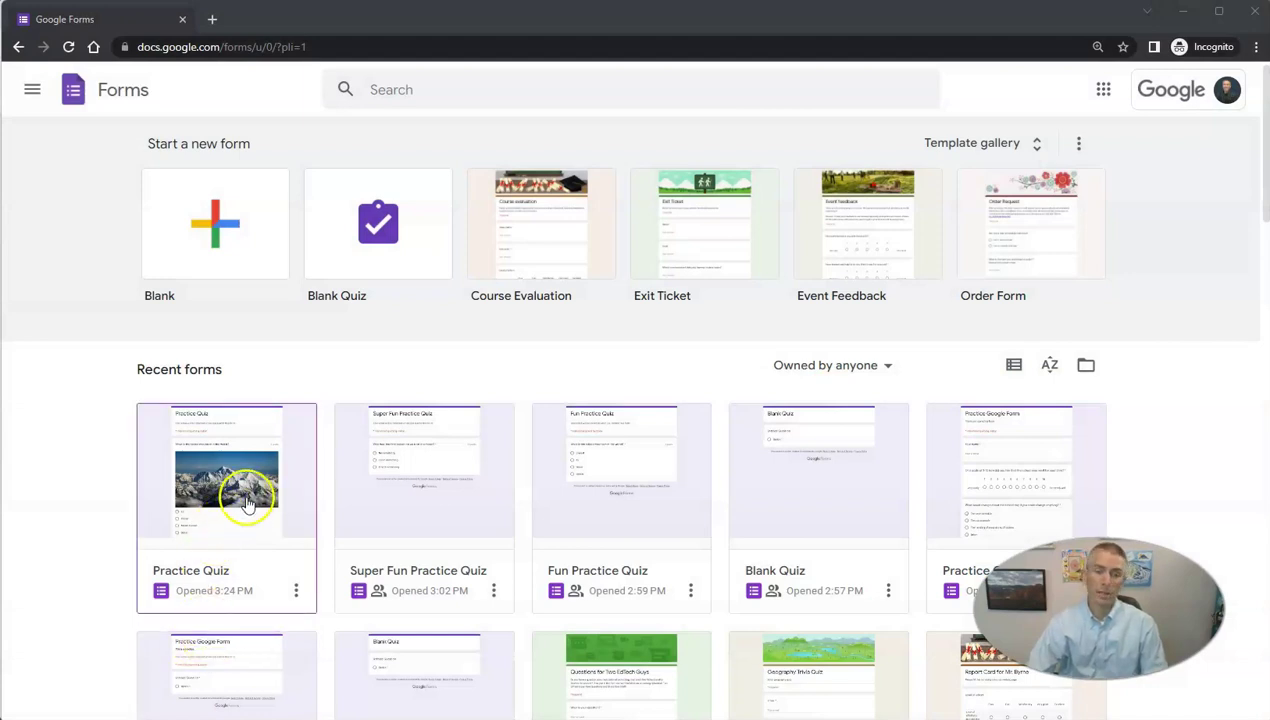
Open the Practice Quiz form and set its theme's header font to Georgia
{"action": "left_click", "coordinate": [226, 556]}
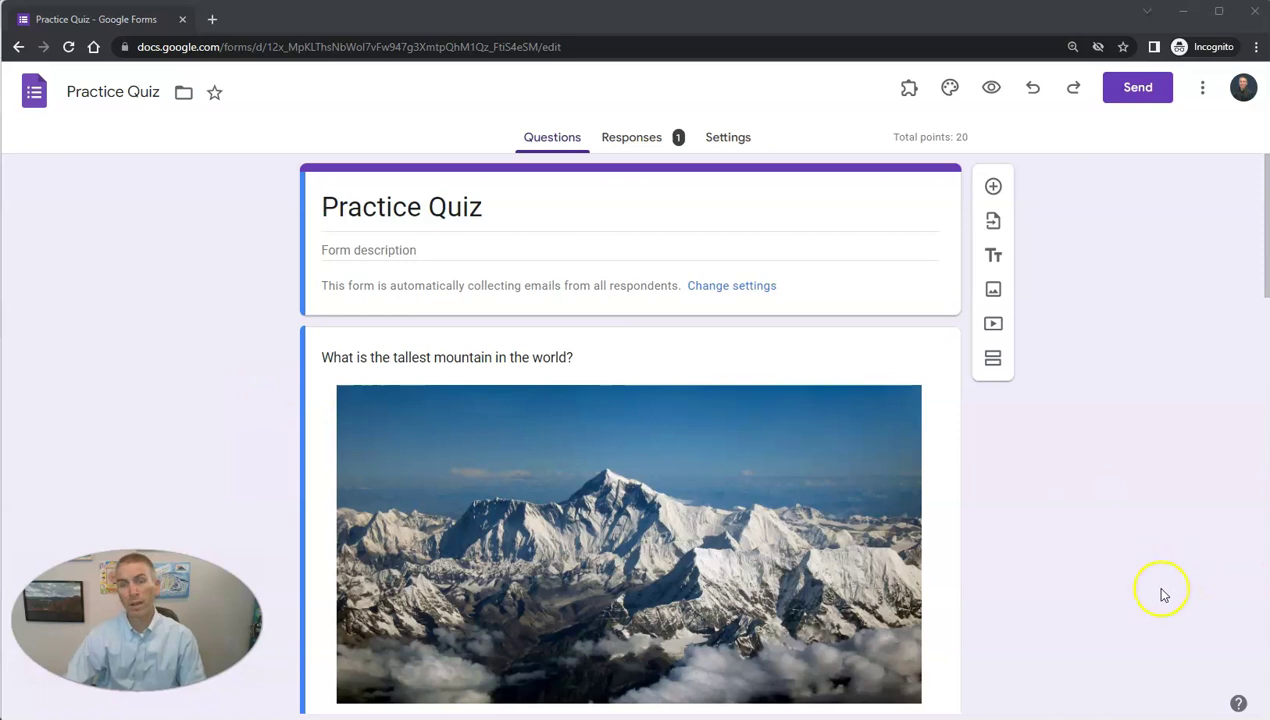
{"action": "left_click", "coordinate": [949, 89]}
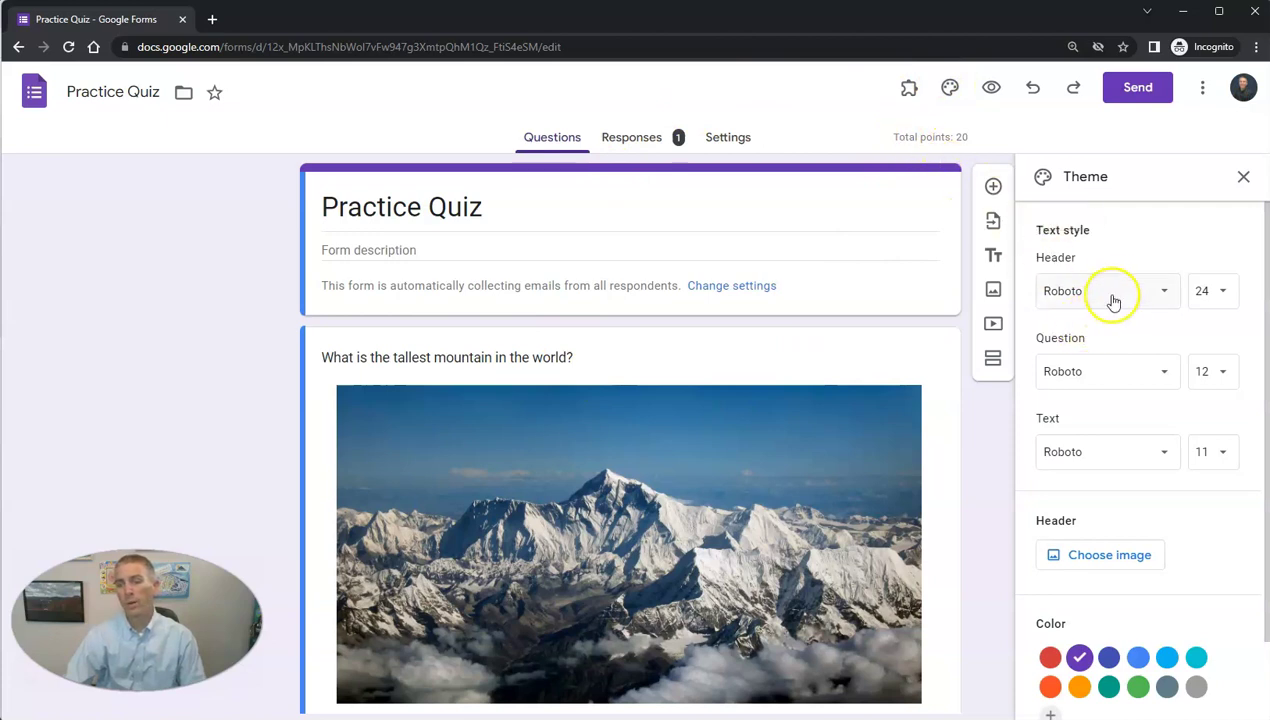
{"action": "left_click", "coordinate": [1120, 294]}
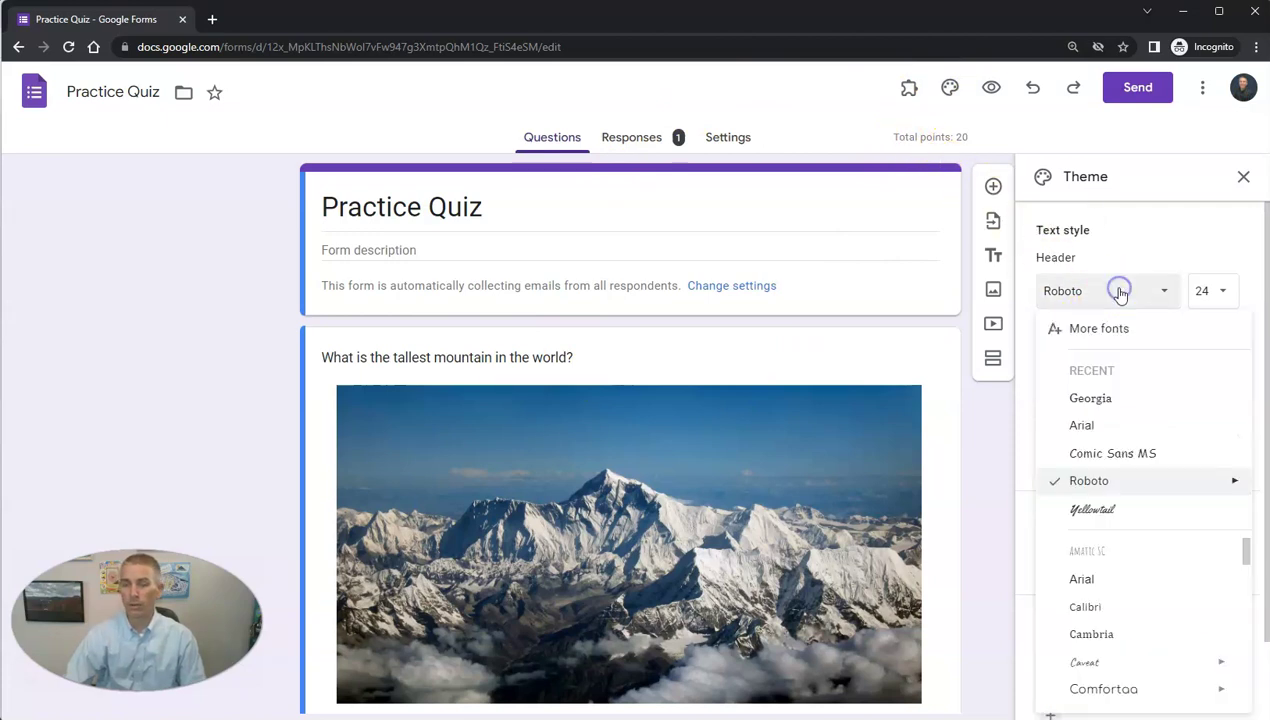
{"action": "left_click", "coordinate": [1108, 402]}
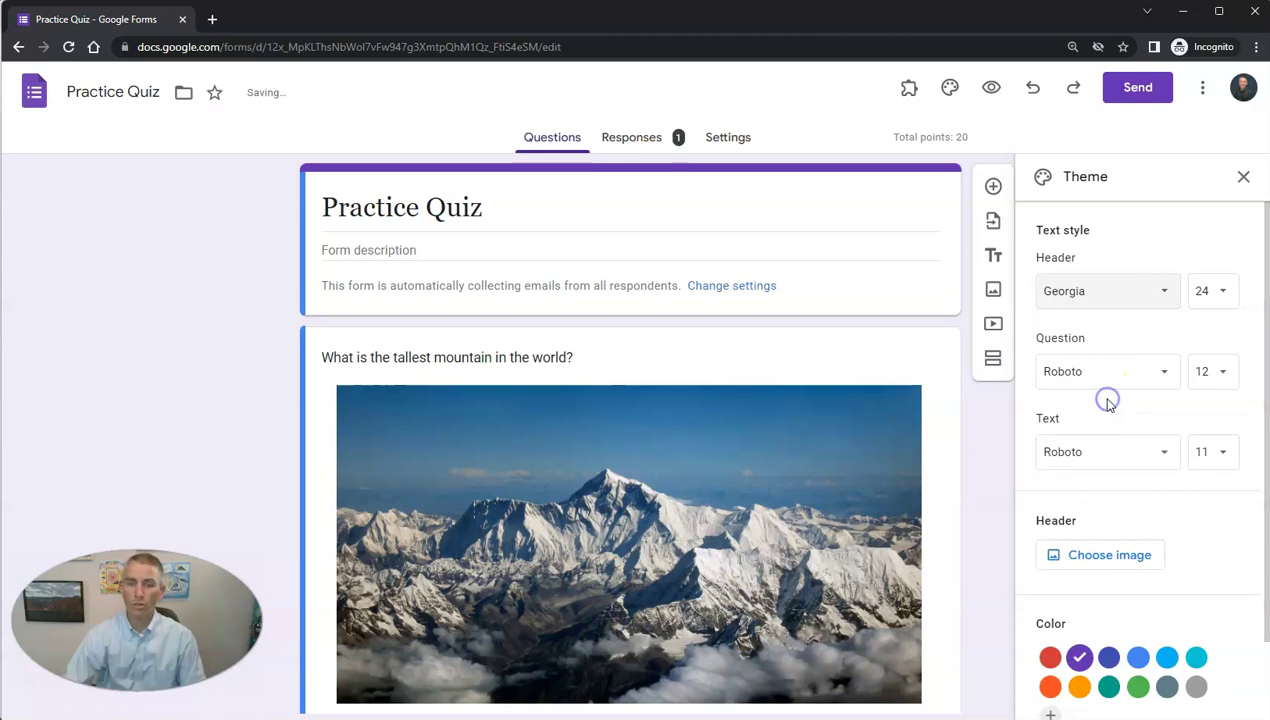
Try the header text at size 20 and set it back to 24
{"action": "left_click", "coordinate": [1212, 292]}
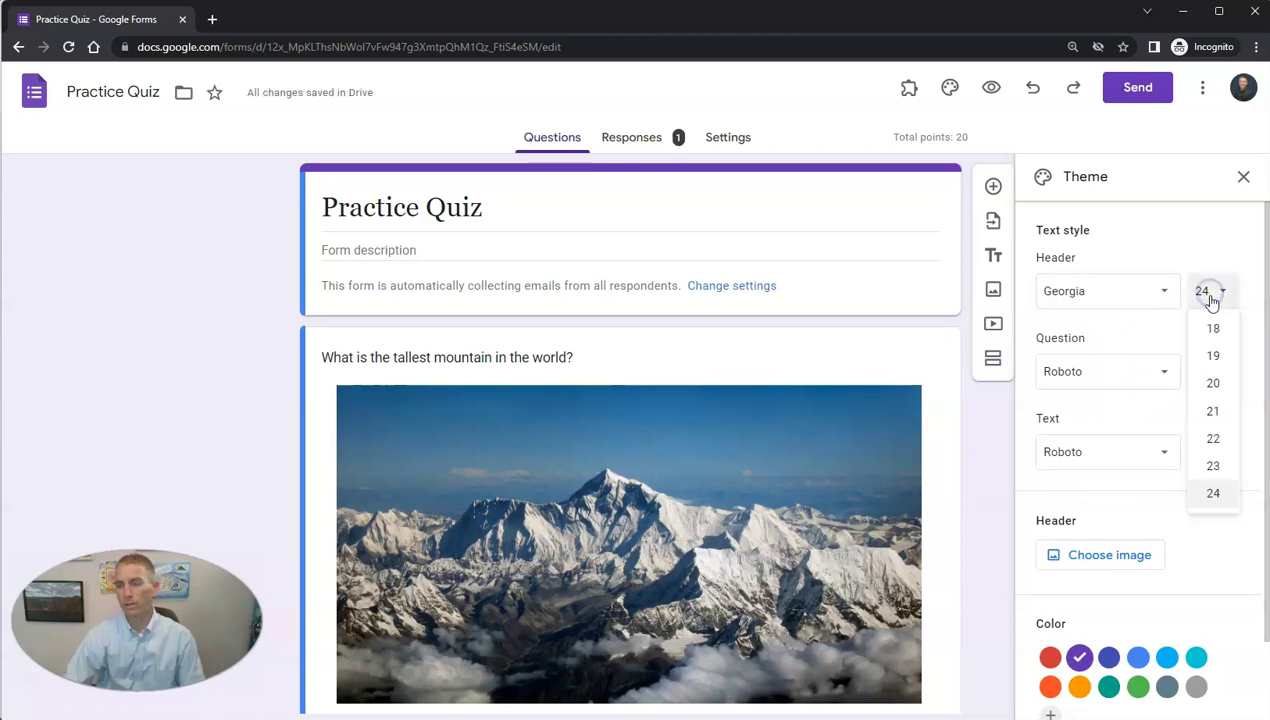
{"action": "left_click", "coordinate": [1214, 462]}
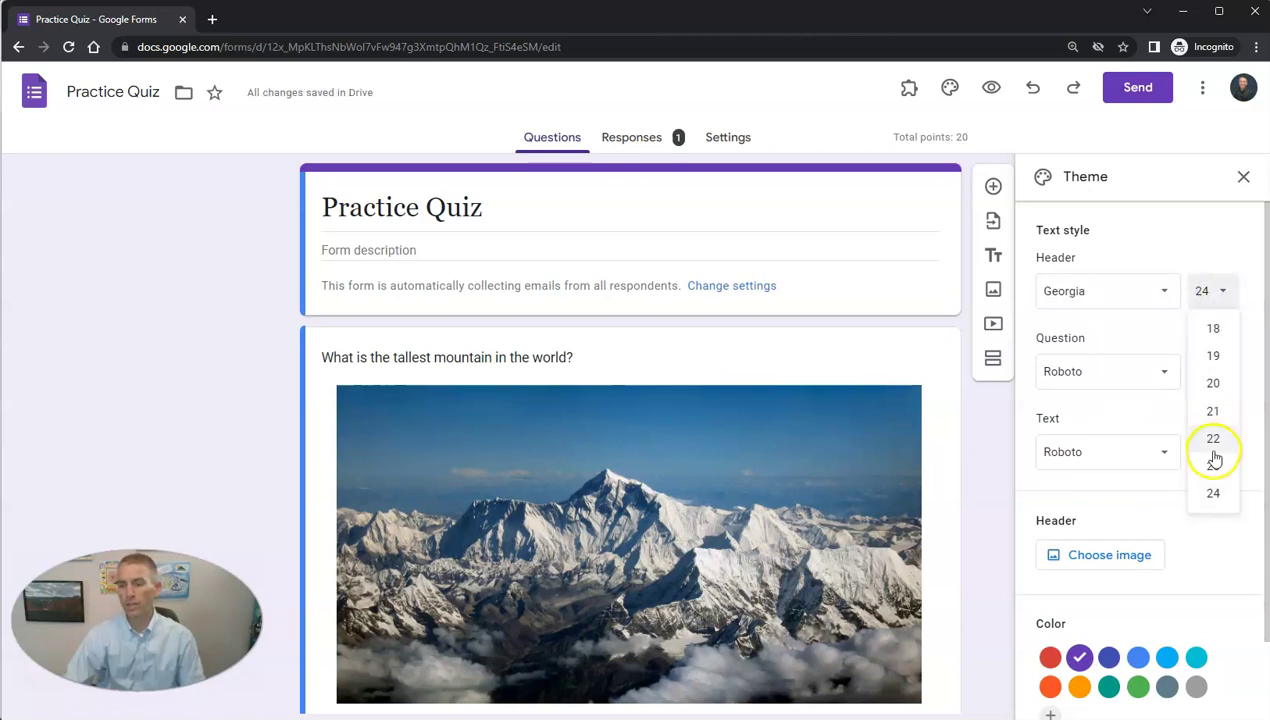
{"action": "left_click", "coordinate": [1214, 383]}
{"action": "left_click", "coordinate": [1212, 292]}
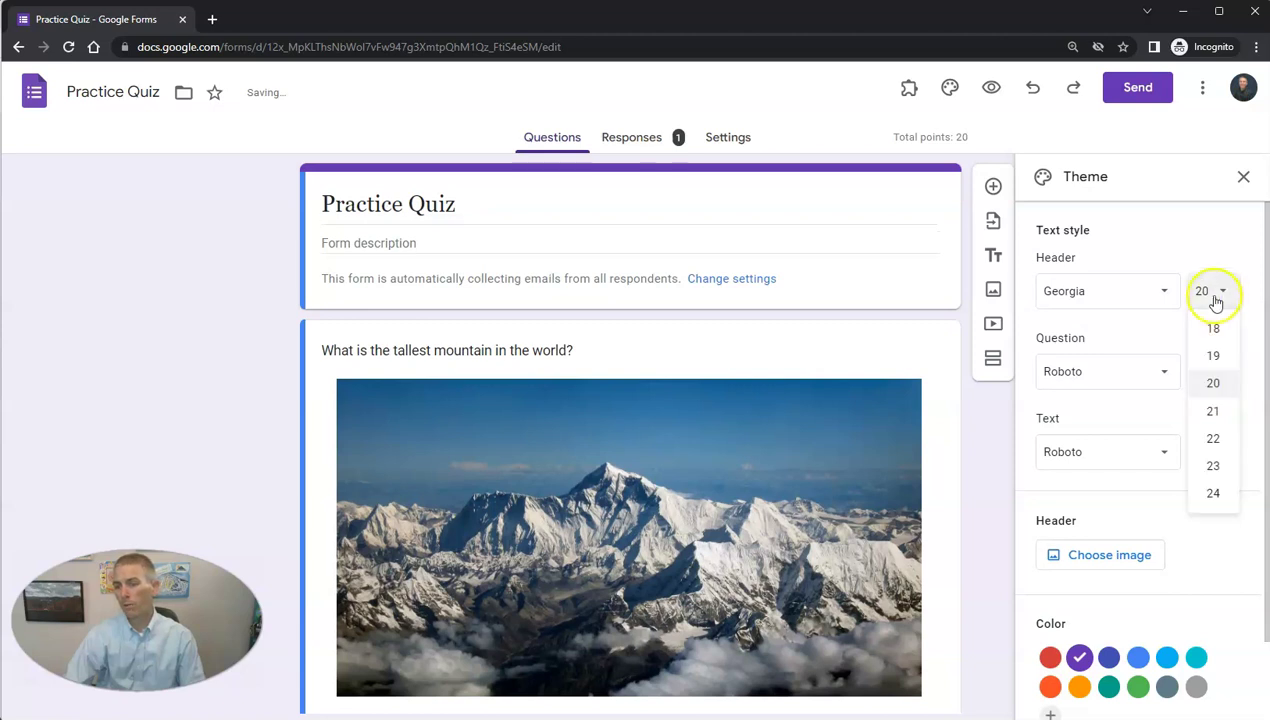
{"action": "left_click", "coordinate": [1210, 488]}
Set the question font to Lexend in the Medium weight
{"action": "left_click", "coordinate": [1119, 384]}
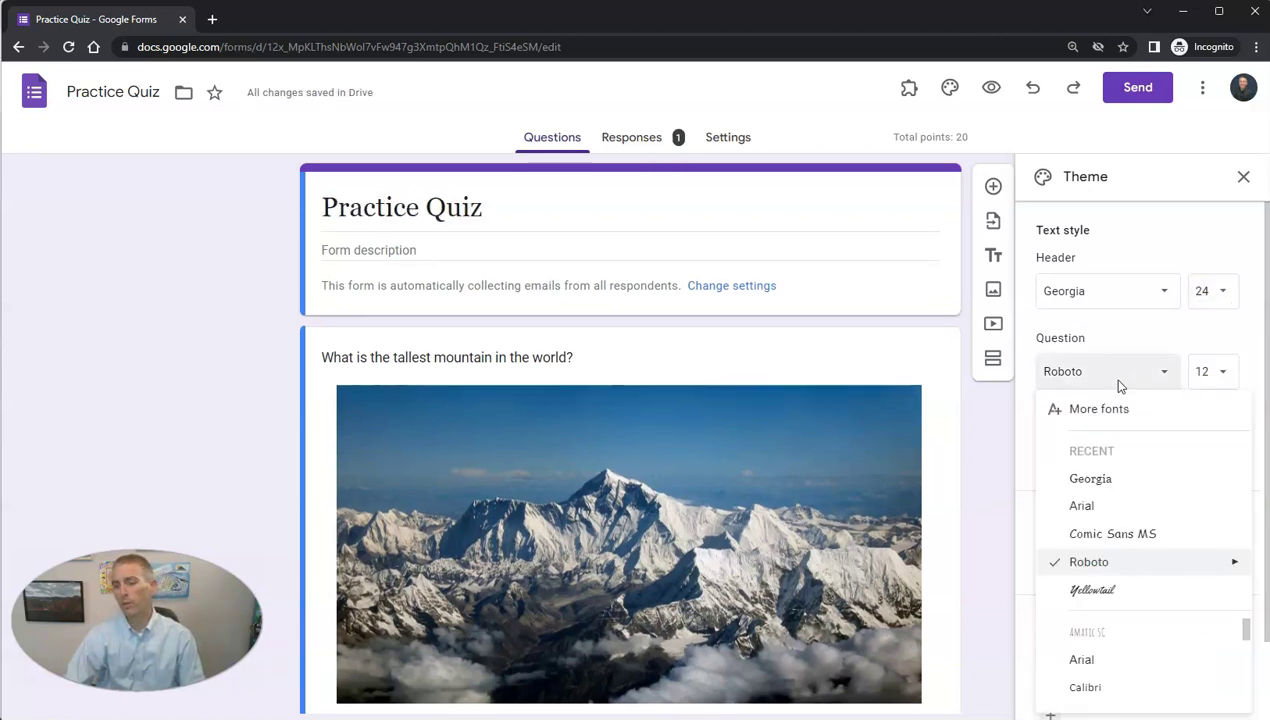
{"action": "scroll", "coordinate": [1111, 618], "scroll_direction": "down", "scroll_amount": 3}
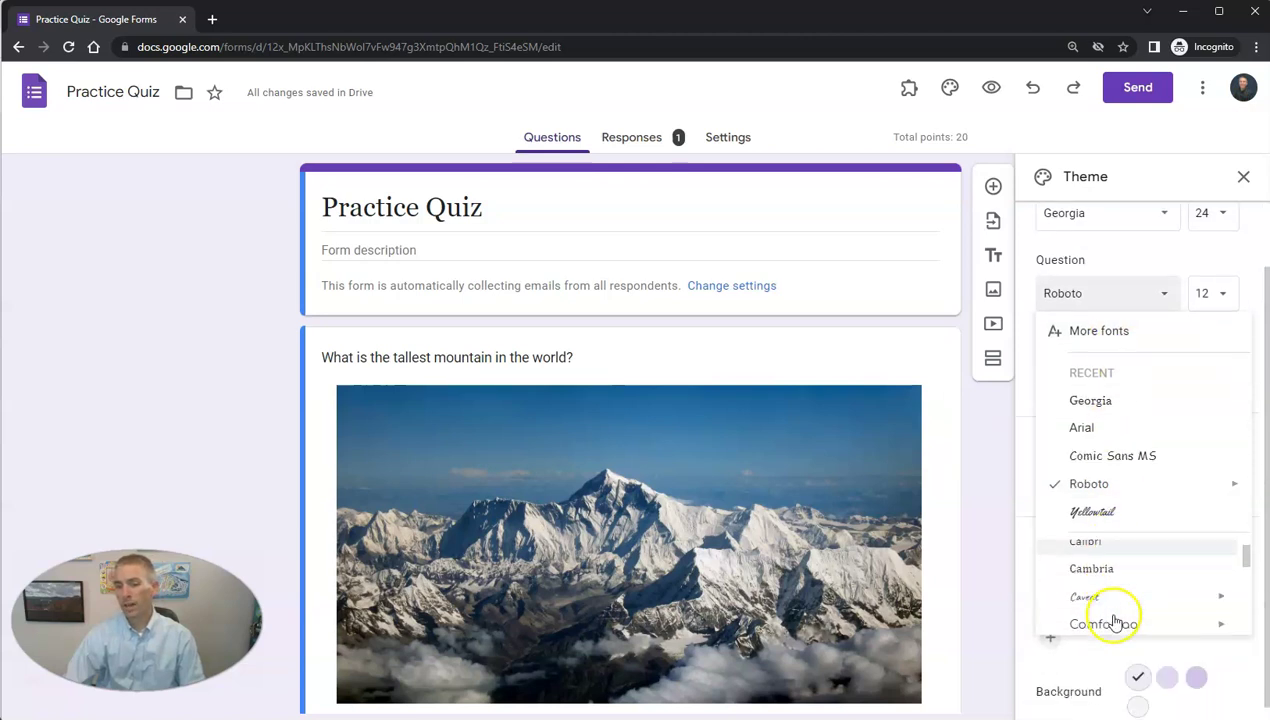
{"action": "scroll", "coordinate": [1113, 620], "scroll_direction": "down", "scroll_amount": 5}
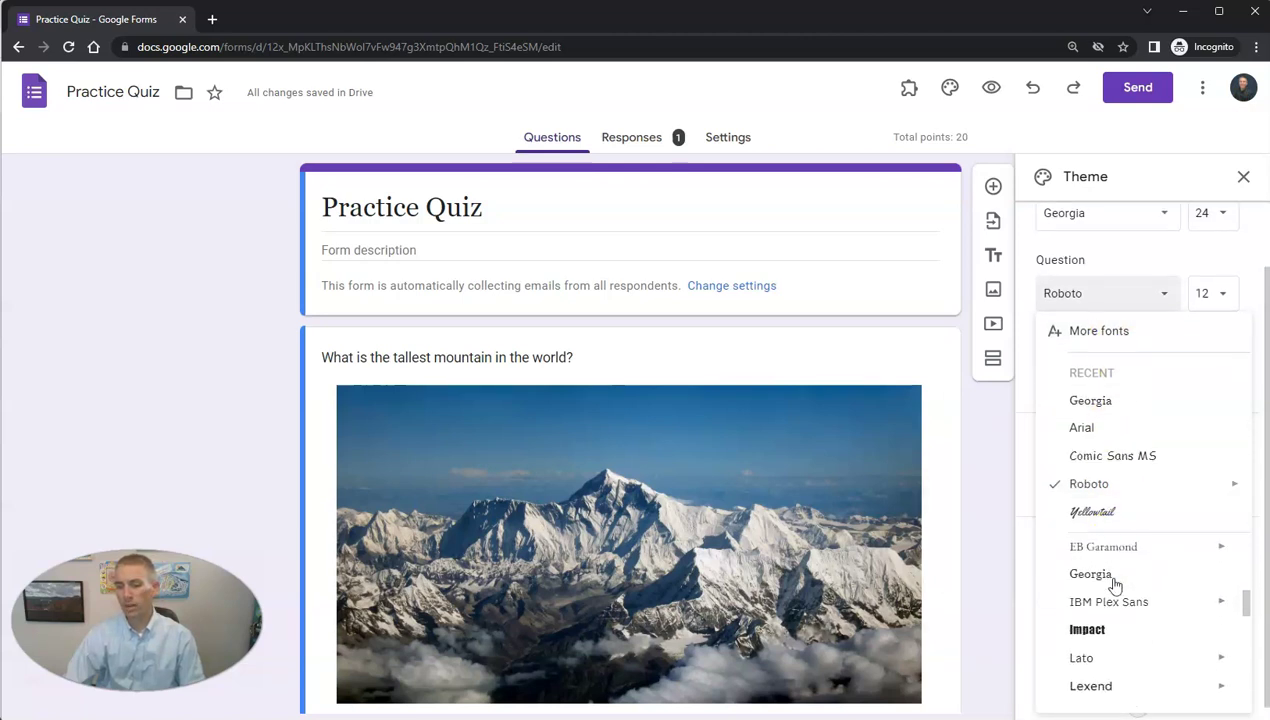
{"action": "scroll", "coordinate": [1115, 585], "scroll_direction": "down", "scroll_amount": 2}
{"action": "mouse_move", "coordinate": [1113, 617]}
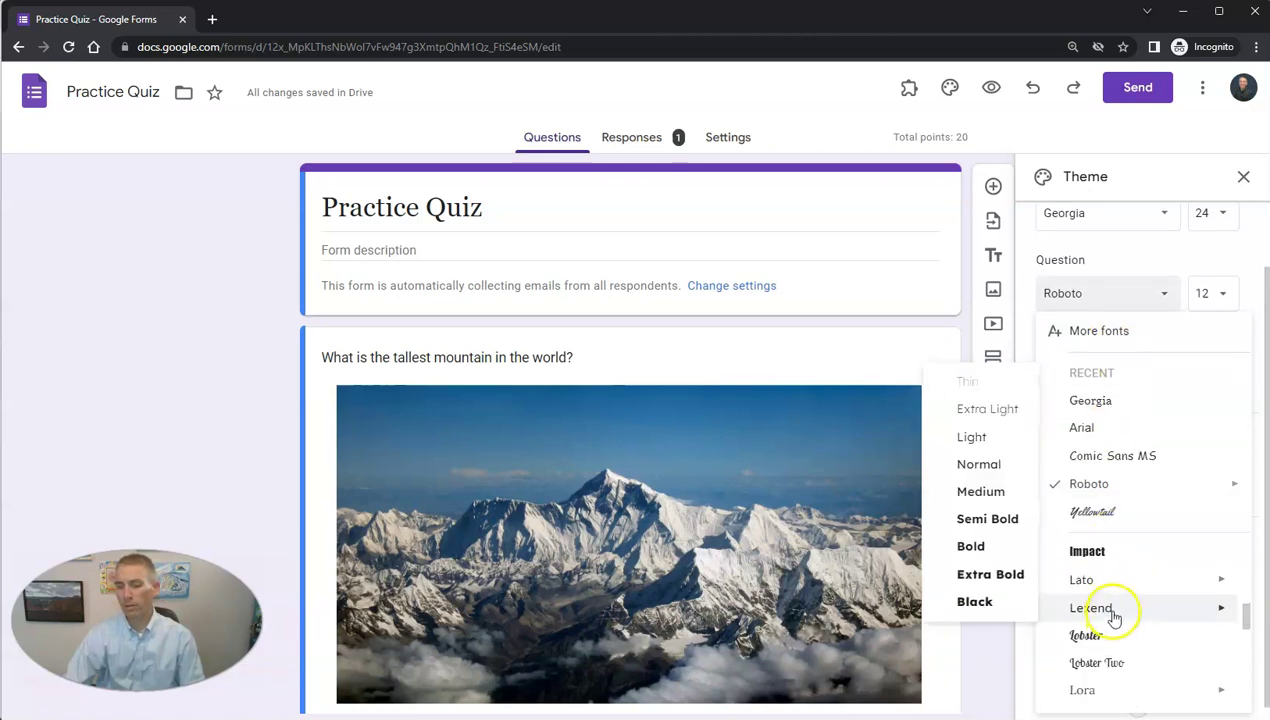
{"action": "left_click", "coordinate": [965, 494]}
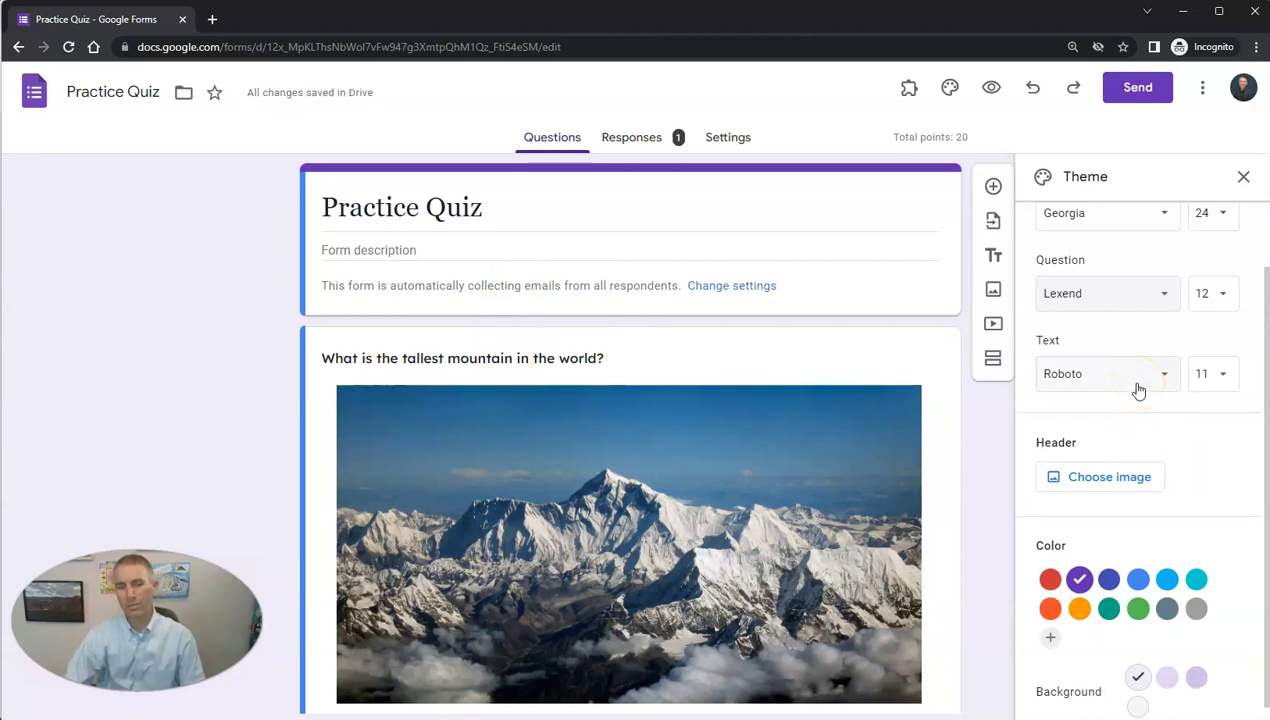
Set the theme's body text to Georgia at size 12
{"action": "left_click", "coordinate": [1138, 388]}
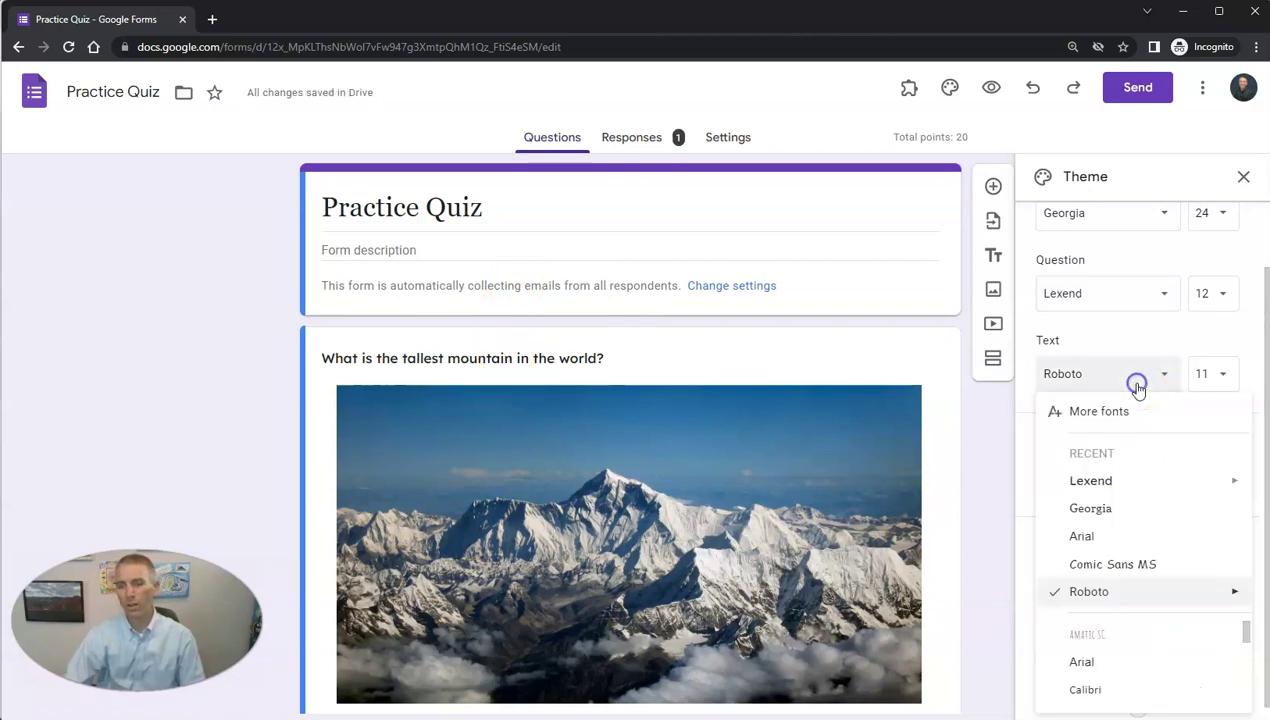
{"action": "left_click", "coordinate": [1117, 509]}
{"action": "left_click", "coordinate": [1213, 377]}
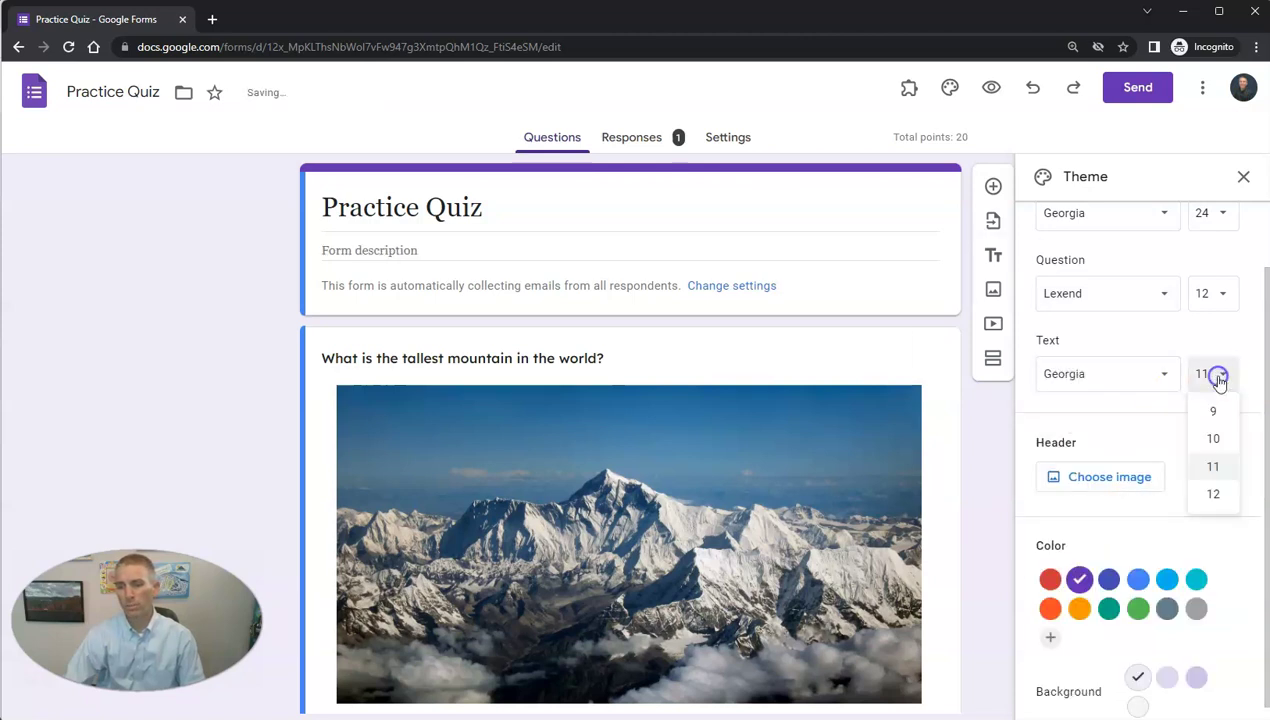
{"action": "left_click", "coordinate": [1215, 494]}
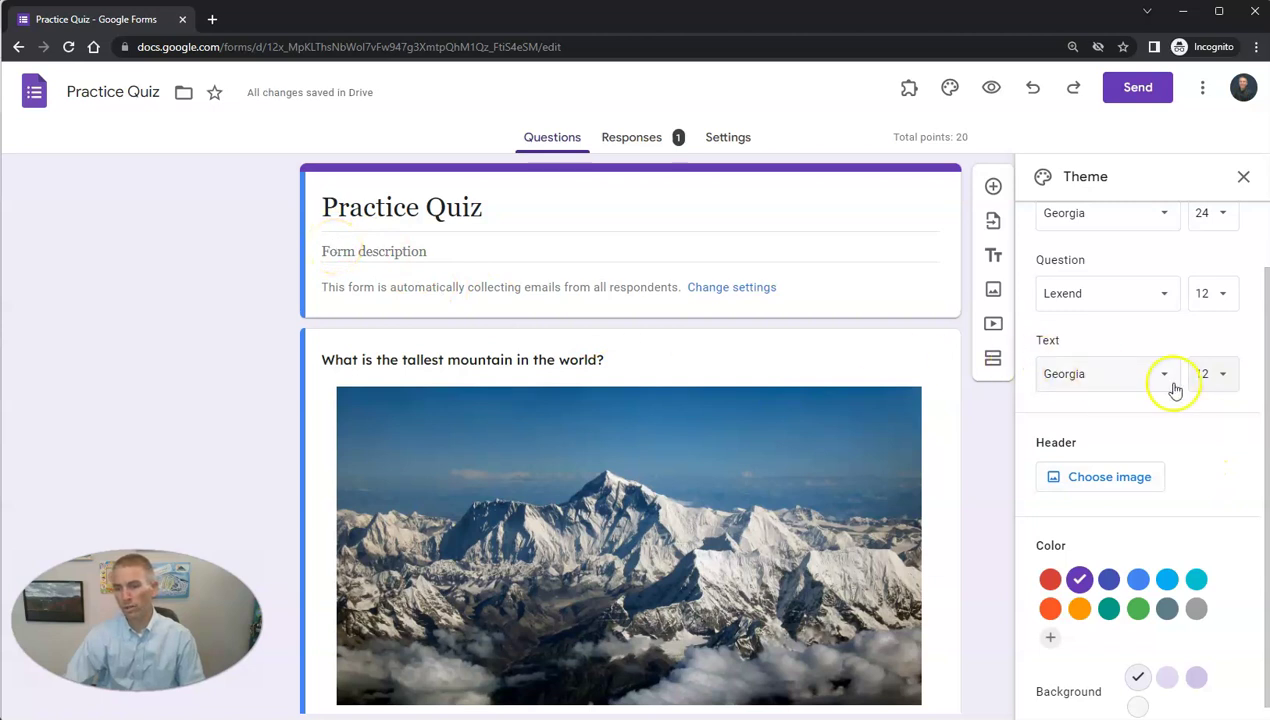
Open the header image chooser and look through the Work and School themes and the upload and Photos sources
{"action": "scroll", "coordinate": [1222, 490], "scroll_direction": "down", "scroll_amount": 1}
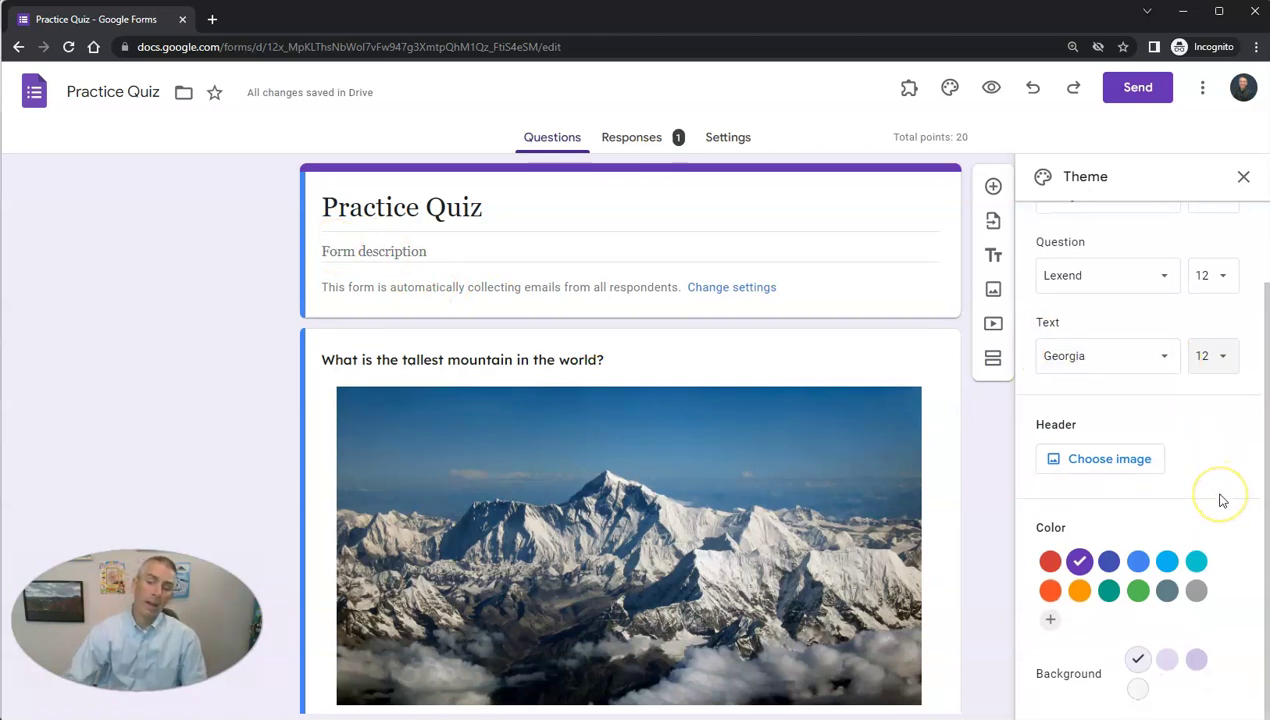
{"action": "left_click", "coordinate": [1098, 468]}
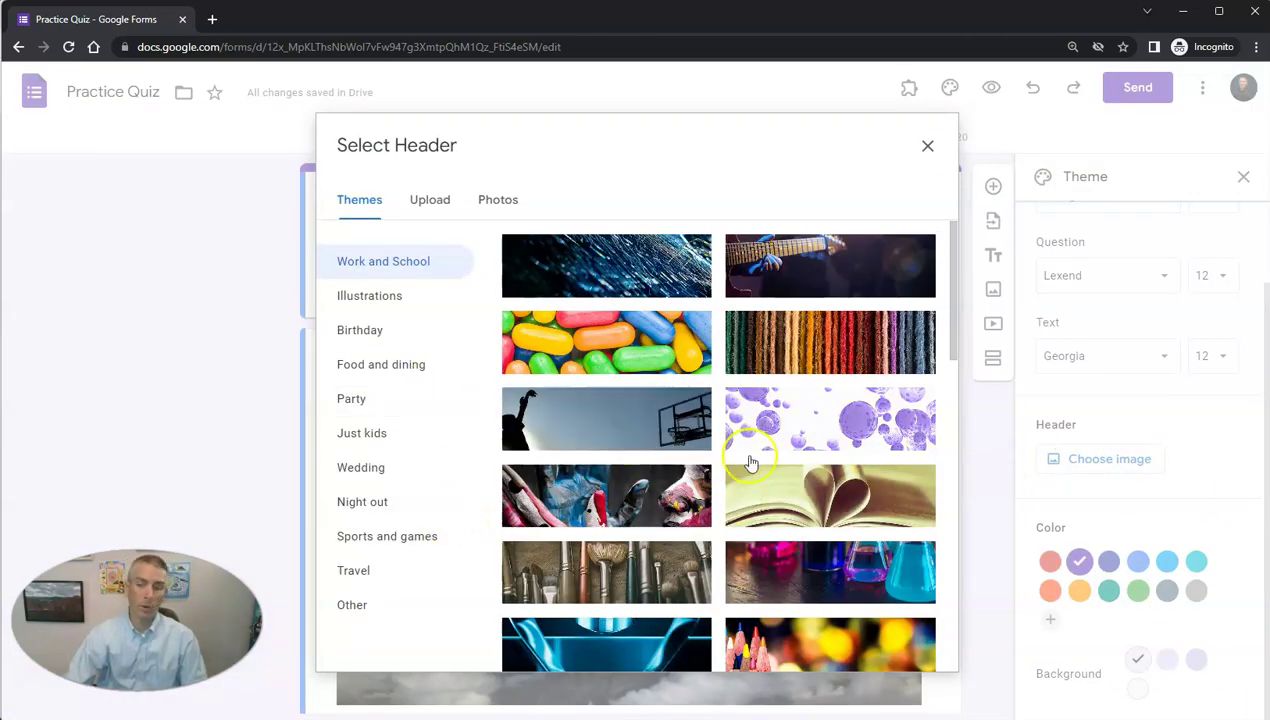
{"action": "scroll", "coordinate": [660, 535], "scroll_direction": "down", "scroll_amount": 4}
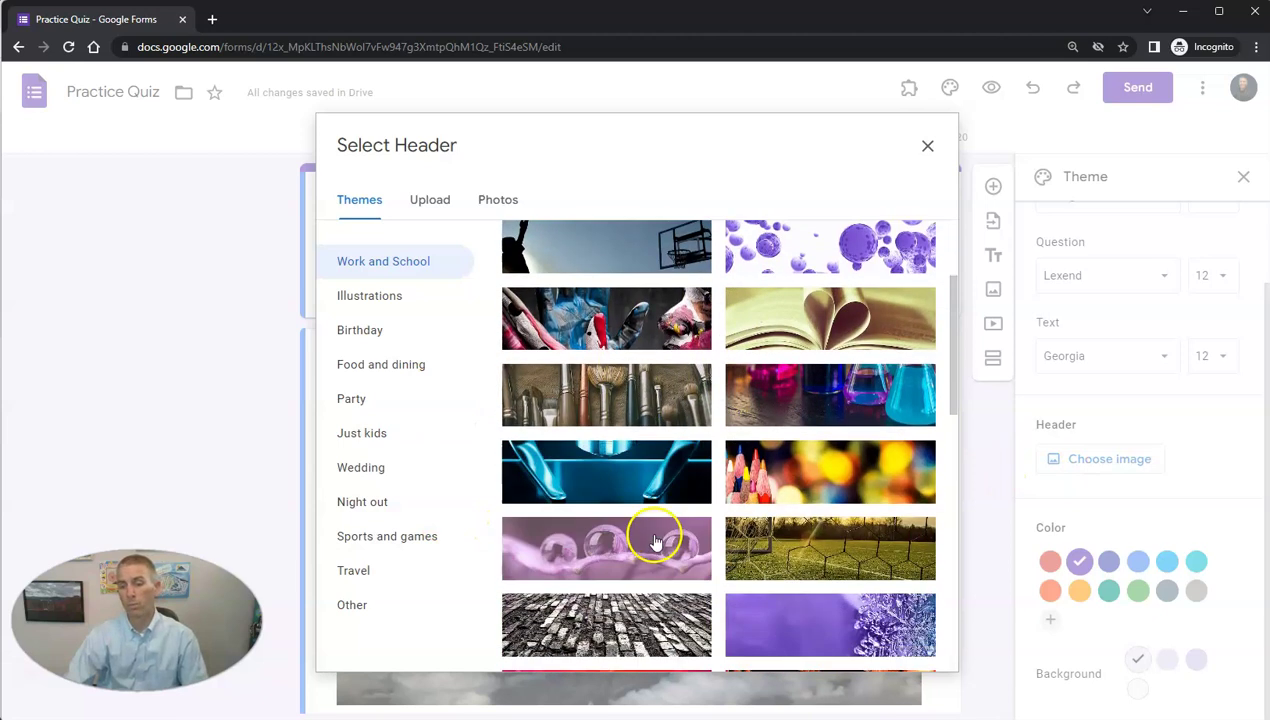
{"action": "scroll", "coordinate": [669, 541], "scroll_direction": "down", "scroll_amount": 8}
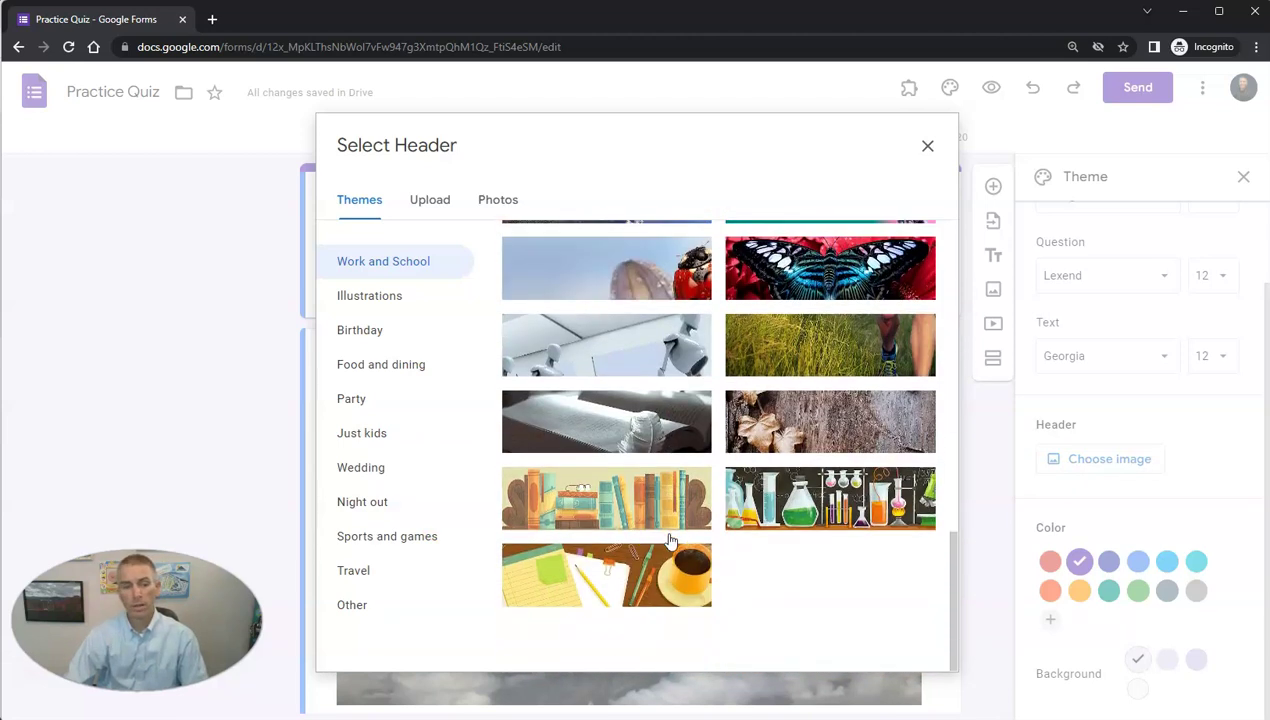
{"action": "left_click", "coordinate": [440, 203]}
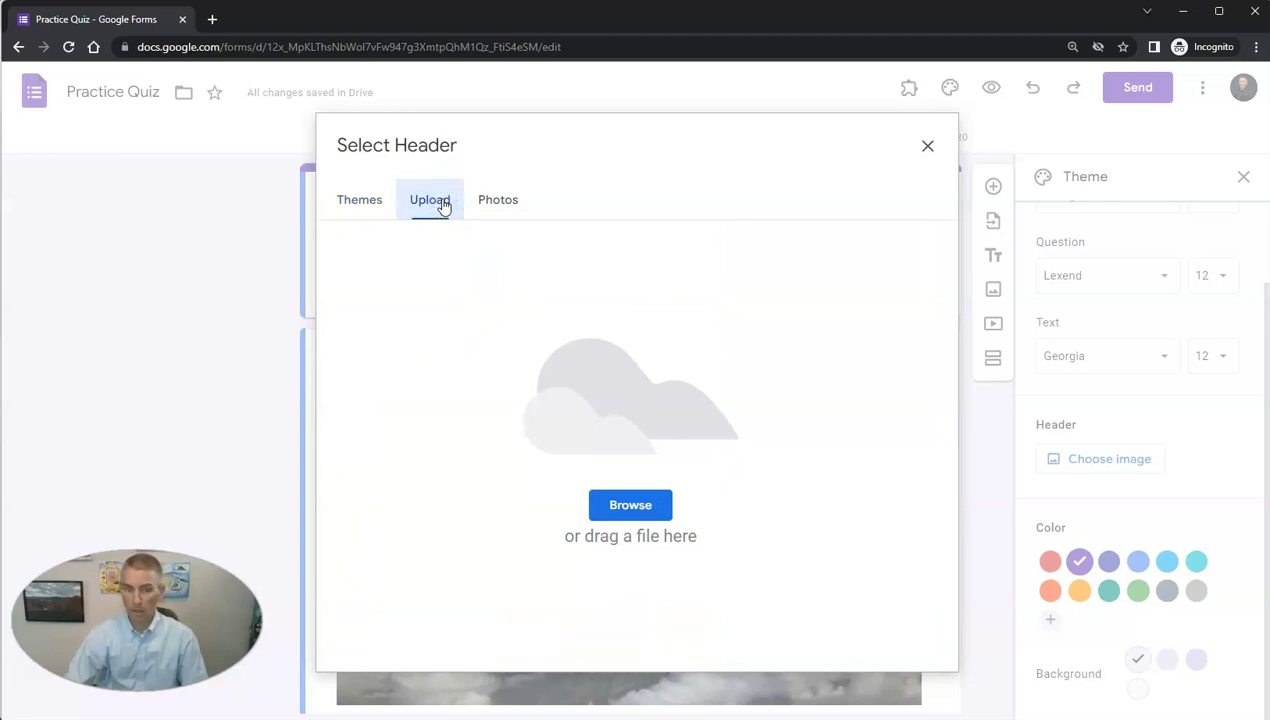
{"action": "left_click", "coordinate": [507, 203]}
{"action": "left_click", "coordinate": [435, 204]}
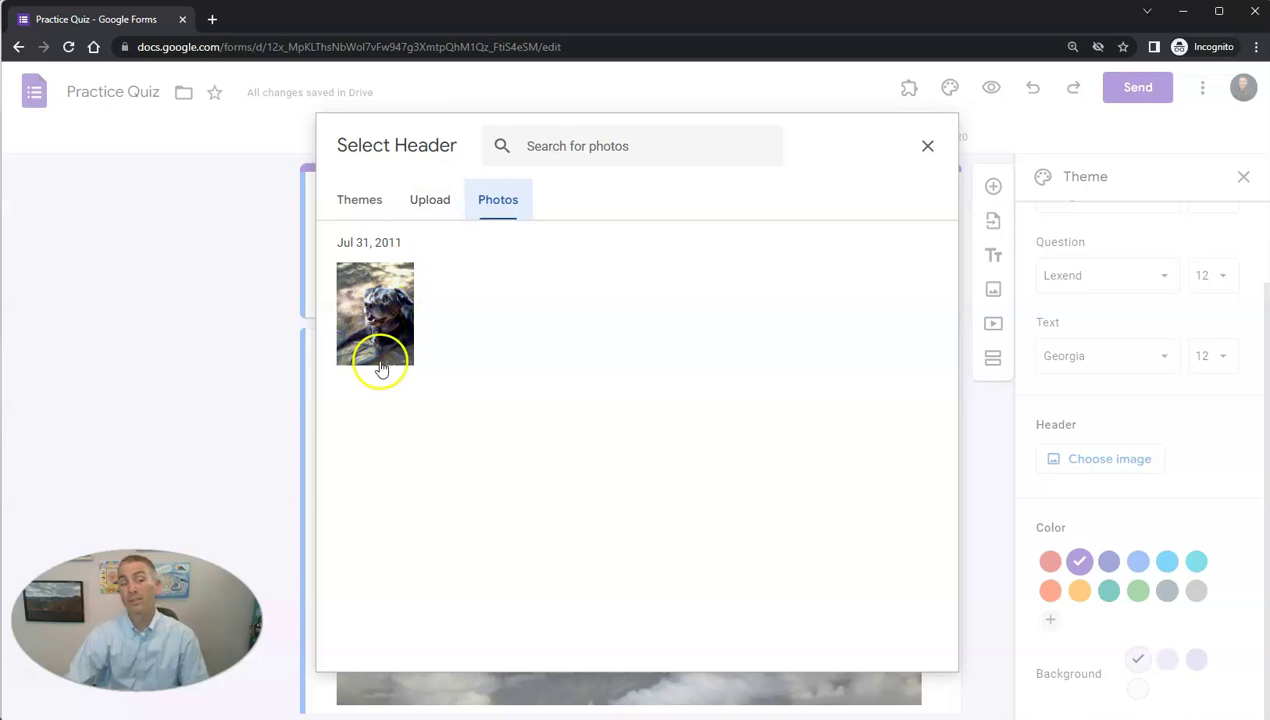
Try the dog photo from Photos as the header image, shifting the crop area up over the dog's face
{"action": "left_click", "coordinate": [388, 330]}
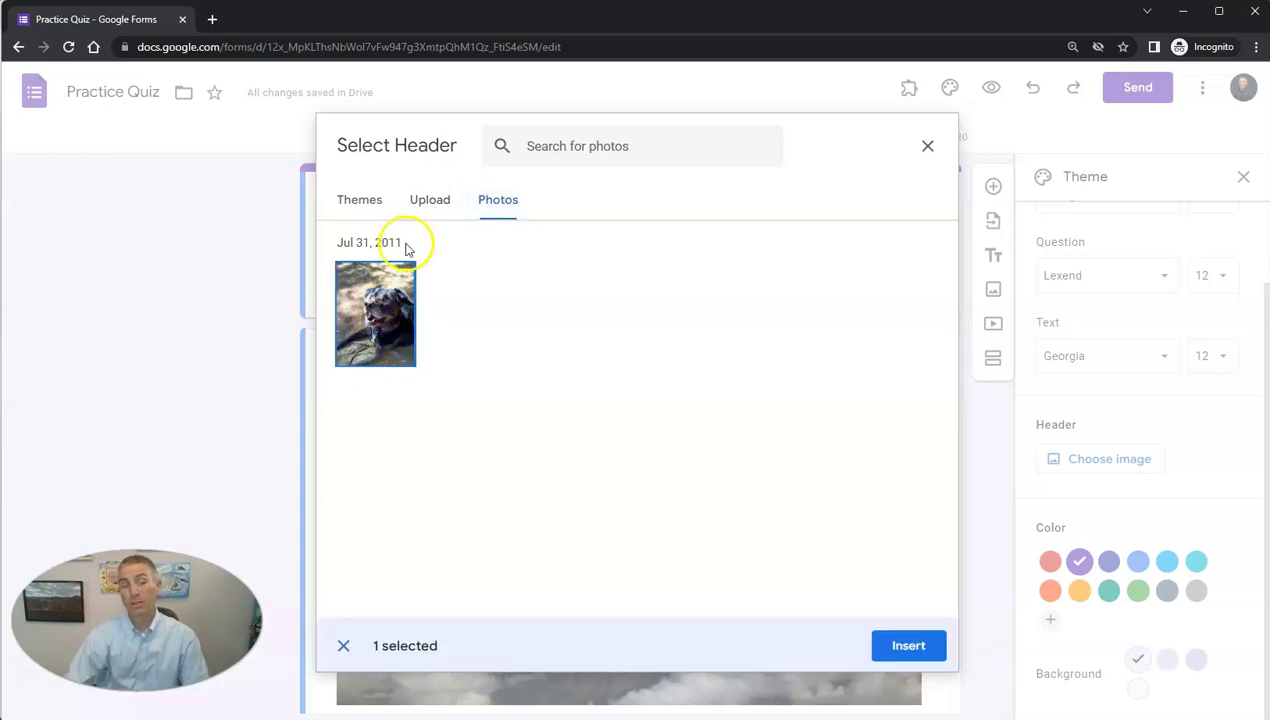
{"action": "left_click", "coordinate": [907, 646]}
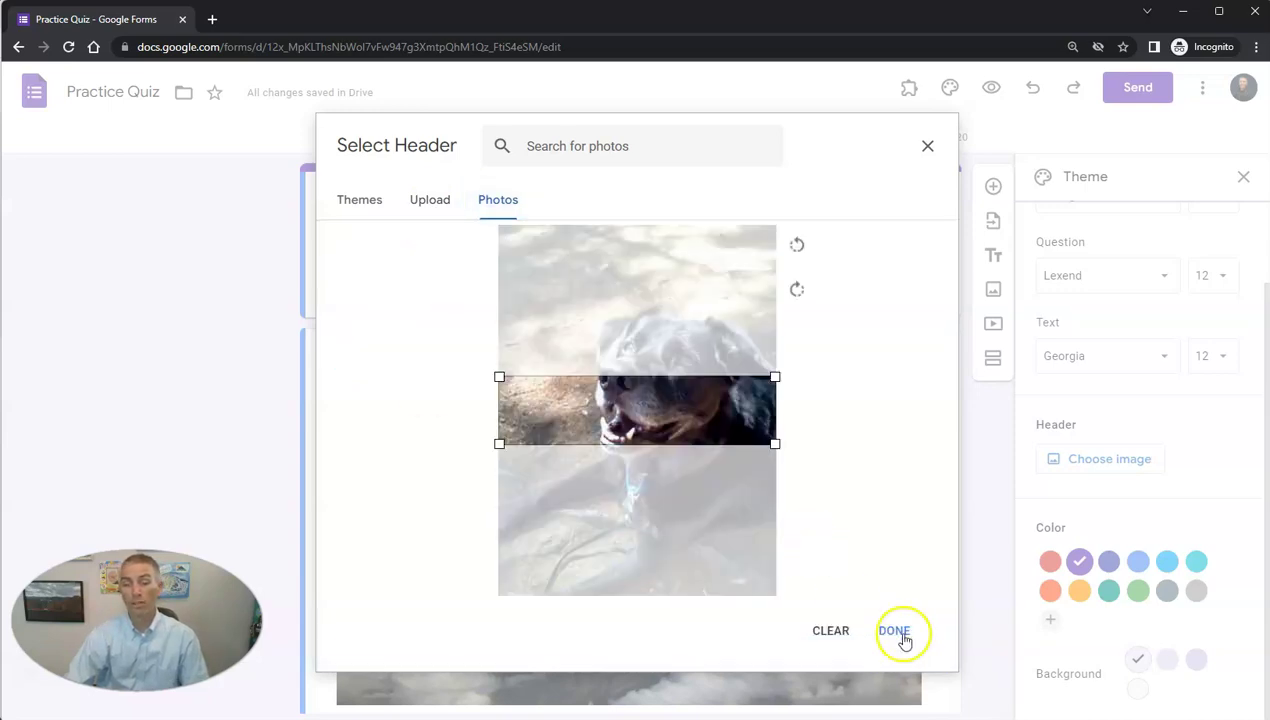
{"action": "mouse_move", "coordinate": [689, 417]}
{"action": "left_mouse_down"}
{"action": "mouse_move", "coordinate": [684, 360]}
{"action": "mouse_move", "coordinate": [683, 420]}
{"action": "mouse_move", "coordinate": [683, 402]}
{"action": "left_mouse_up"}
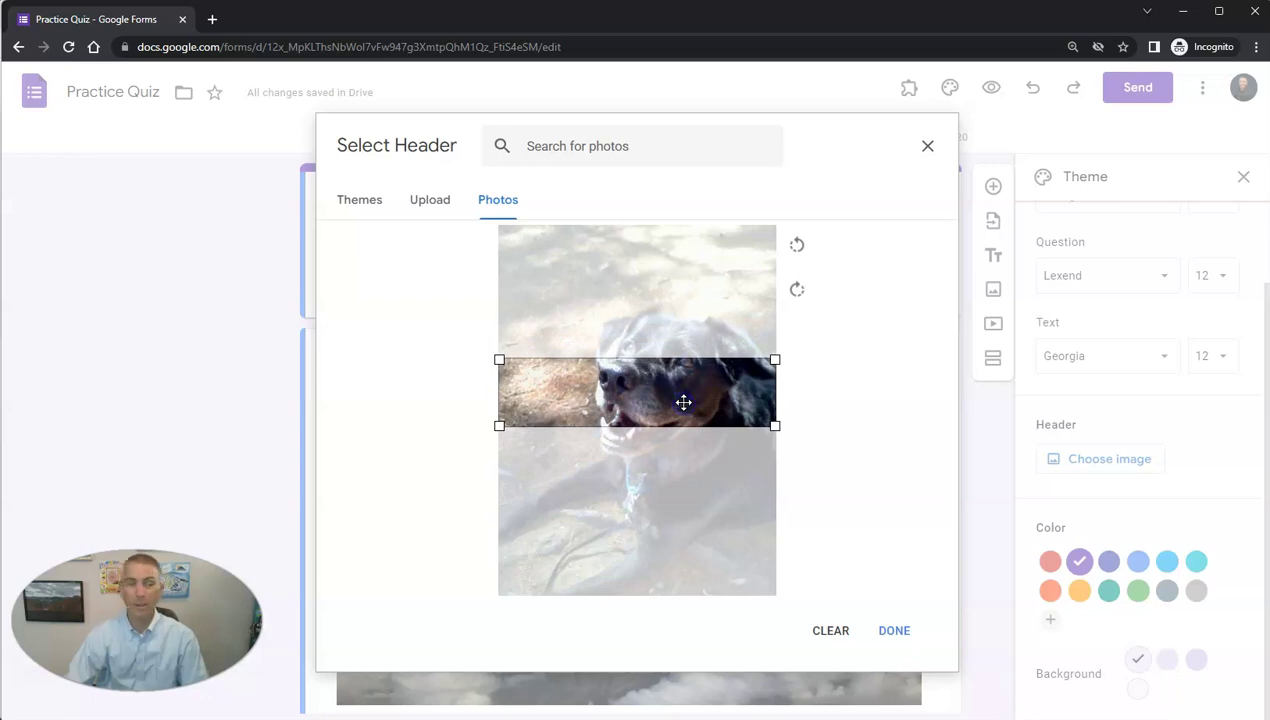
Insert the illustrated beach and sea image from the Travel themes as the form header
{"action": "left_click", "coordinate": [360, 200]}
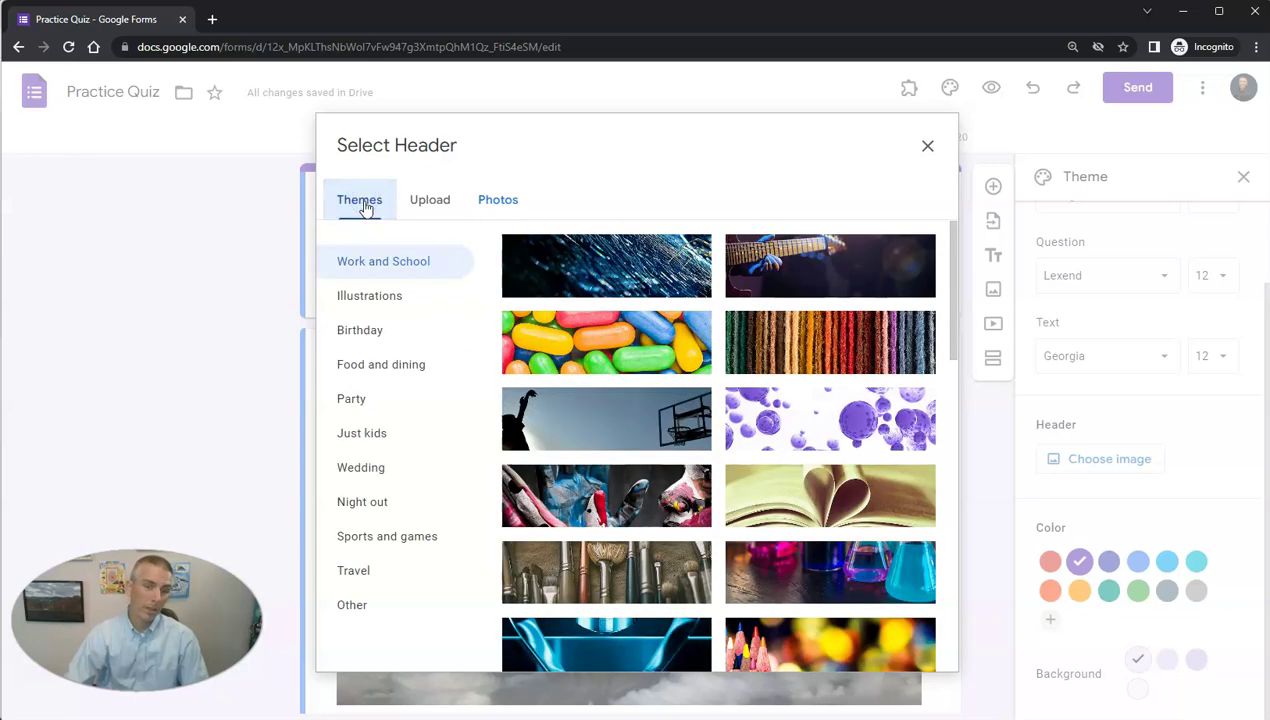
{"action": "scroll", "coordinate": [709, 581], "scroll_direction": "down", "scroll_amount": 1}
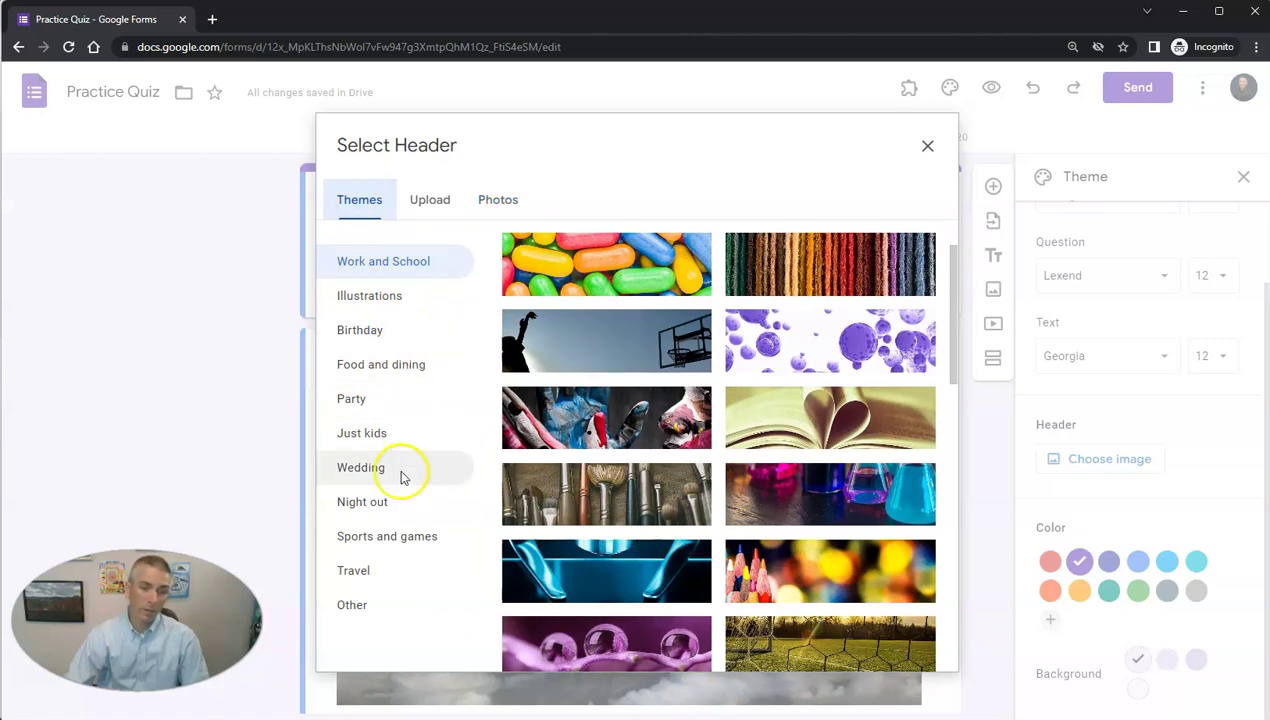
{"action": "left_click", "coordinate": [380, 570]}
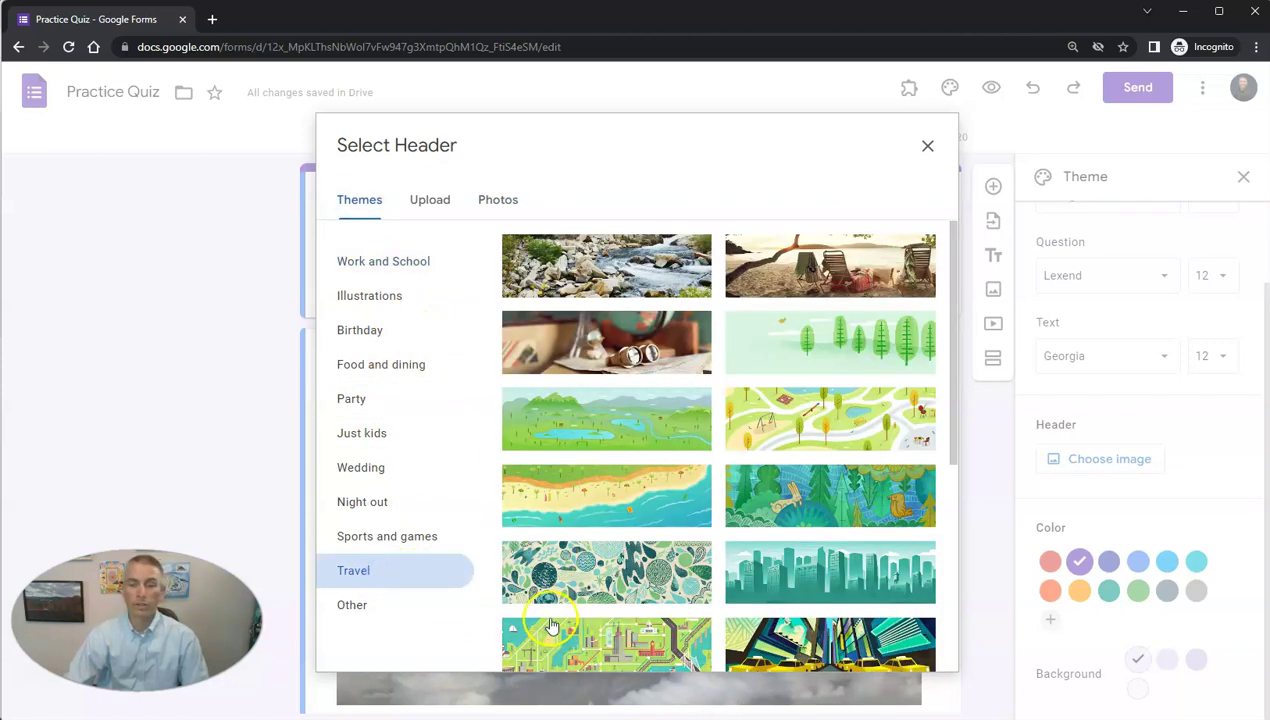
{"action": "left_click", "coordinate": [655, 488]}
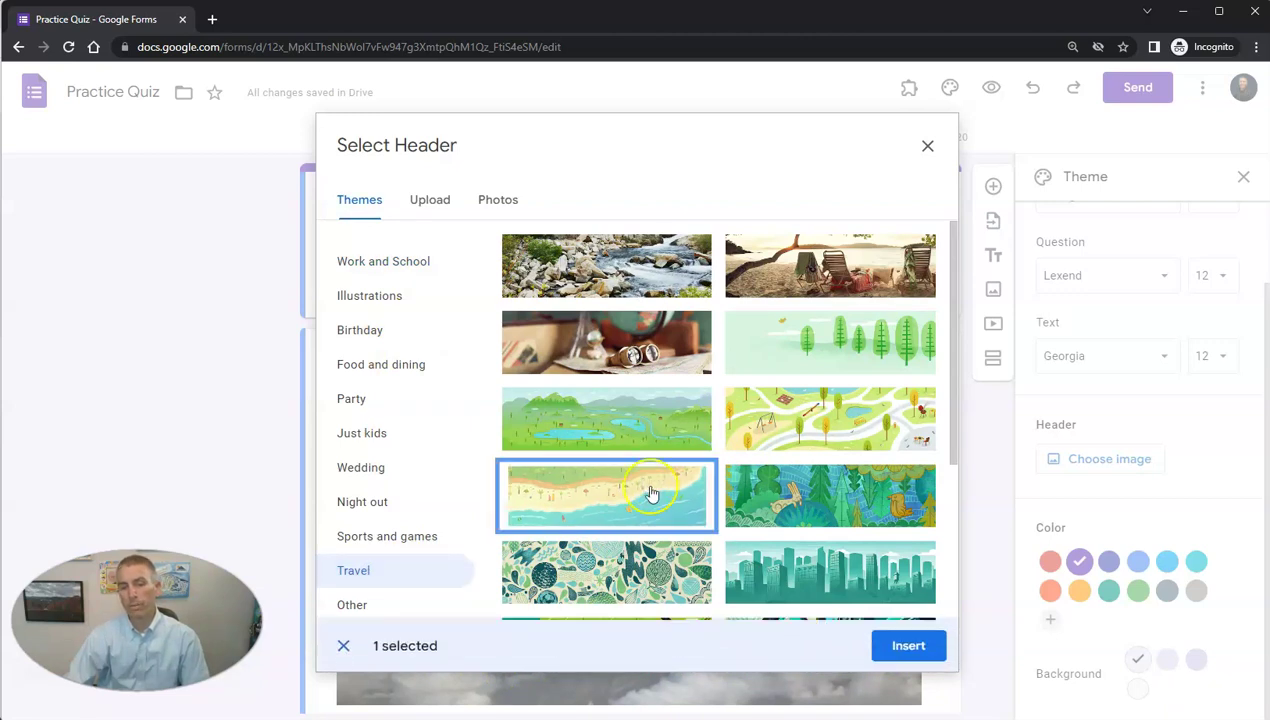
{"action": "left_click", "coordinate": [909, 646]}
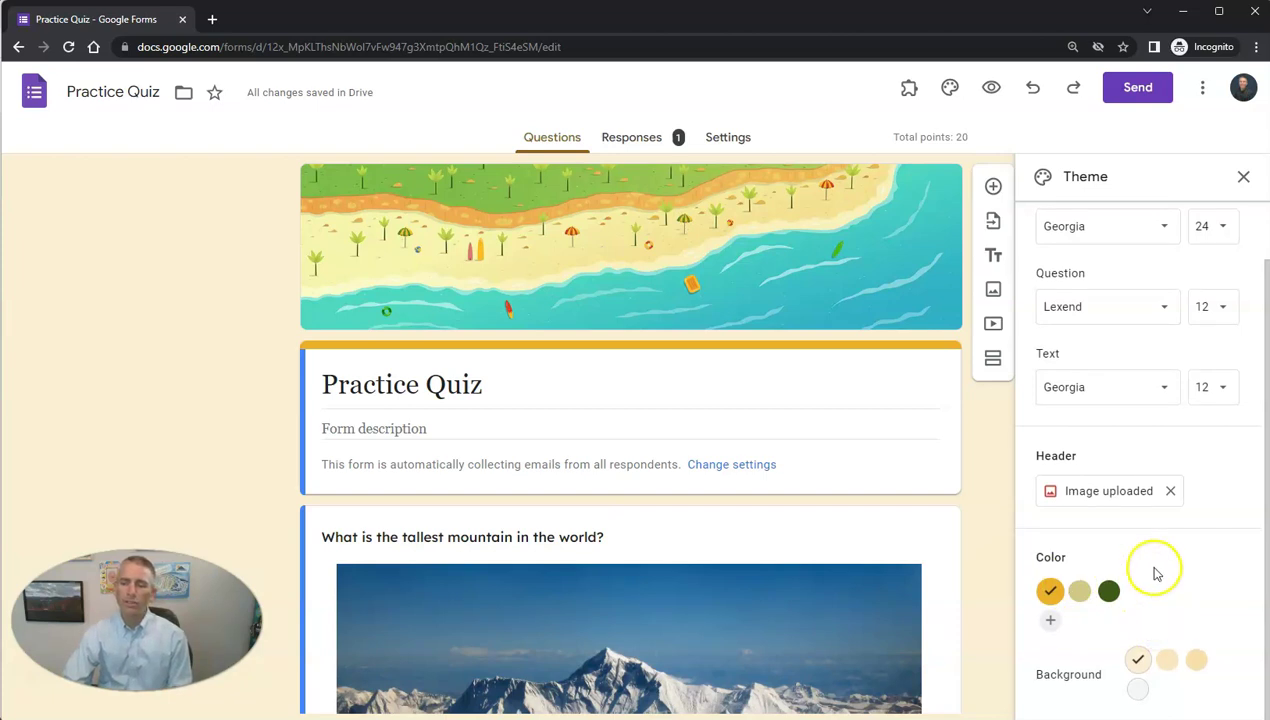
Switch the form background to light grey and add the green #14c981 as a custom theme color
{"action": "left_click", "coordinate": [1139, 691]}
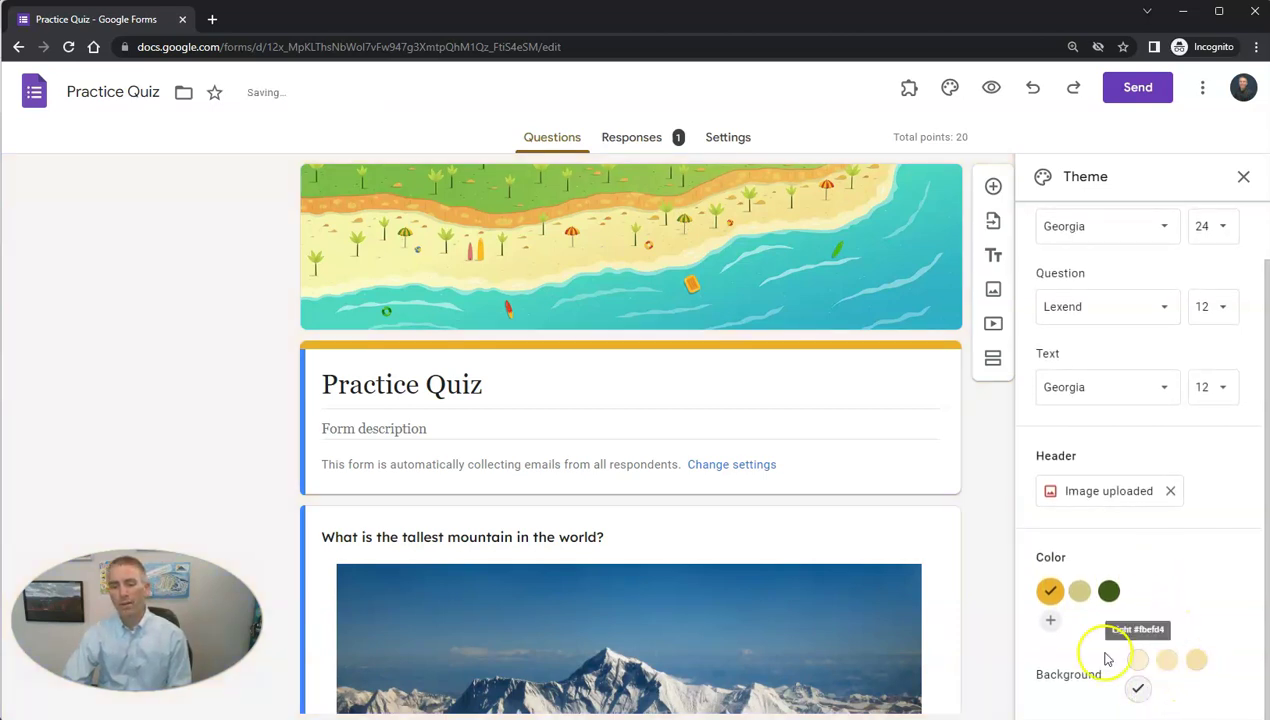
{"action": "scroll", "coordinate": [1048, 625], "scroll_direction": "up", "scroll_amount": 1}
{"action": "left_click", "coordinate": [1050, 685]}
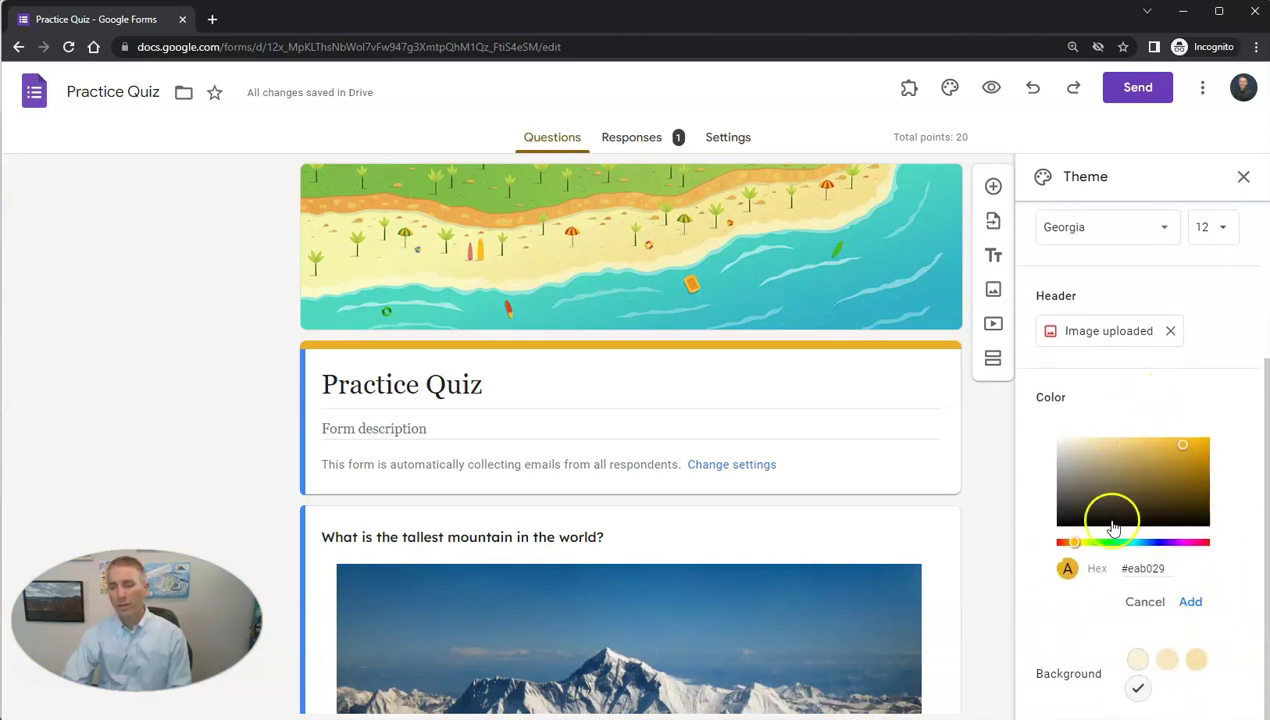
{"action": "left_click_drag", "start_coordinate": [1075, 545], "coordinate": [1148, 545]}
{"action": "left_click", "coordinate": [1181, 450]}
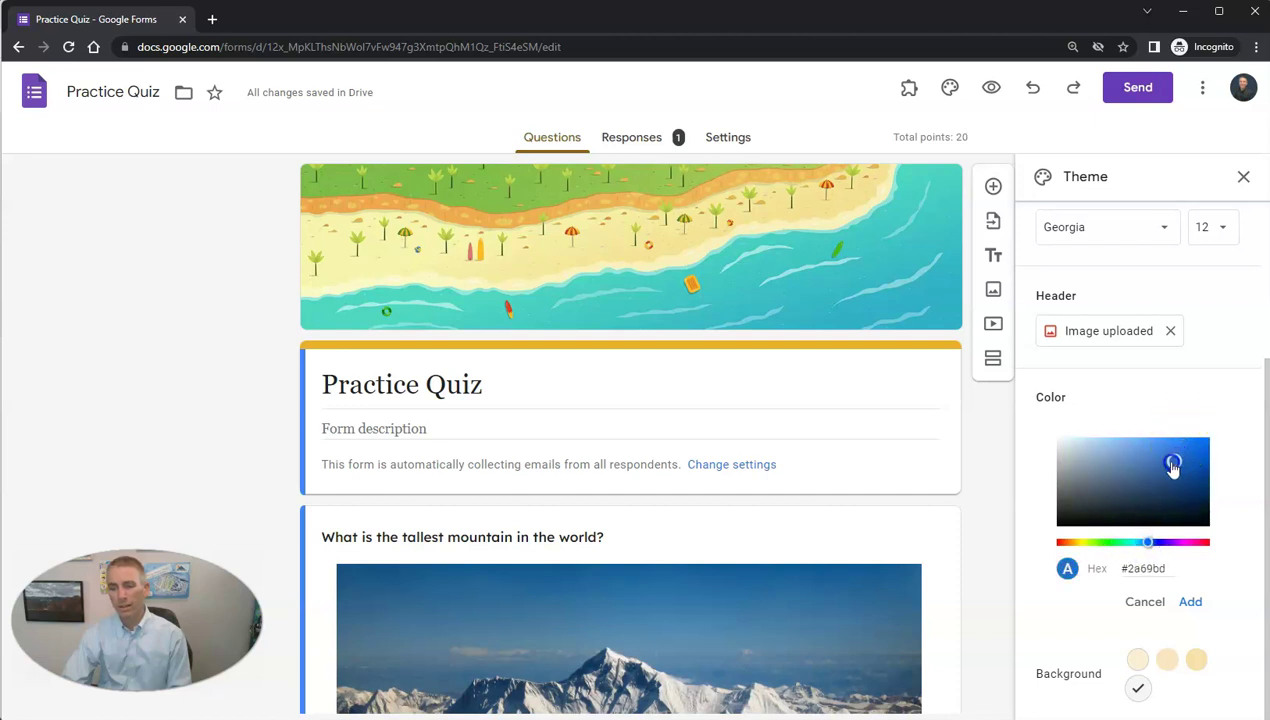
{"action": "left_click_drag", "start_coordinate": [1150, 543], "coordinate": [1124, 545]}
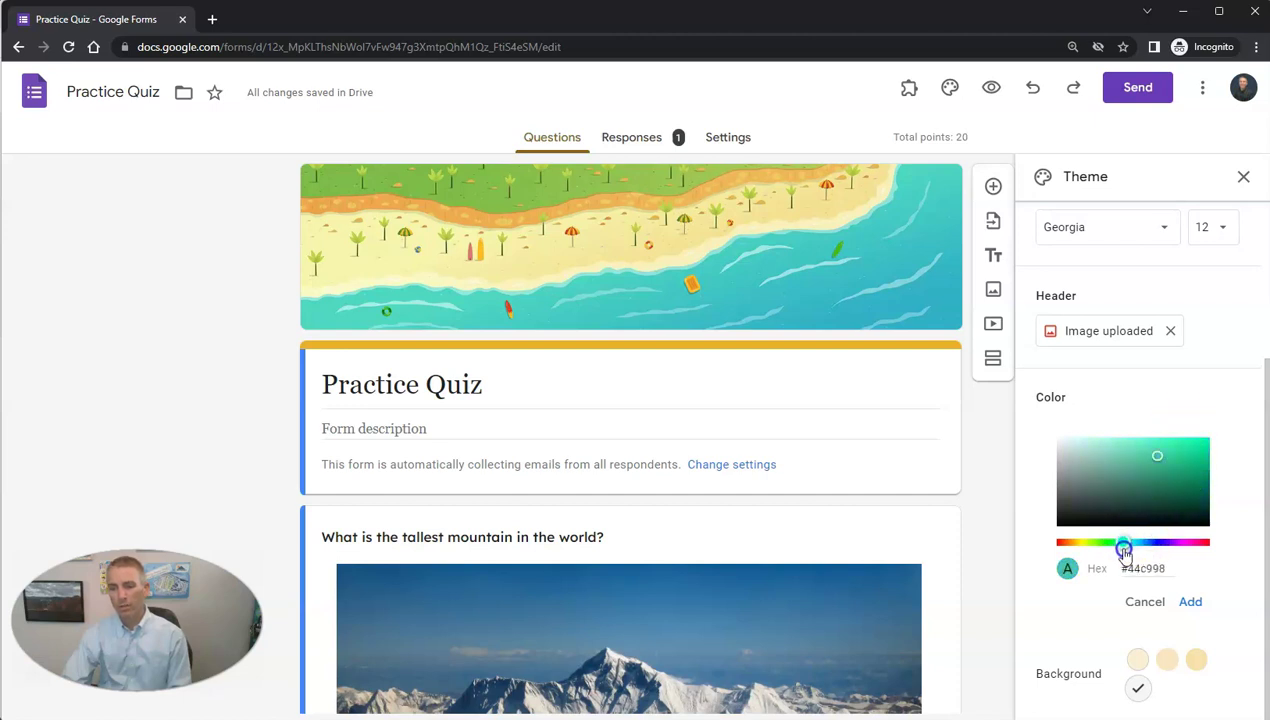
{"action": "left_click", "coordinate": [1160, 458]}
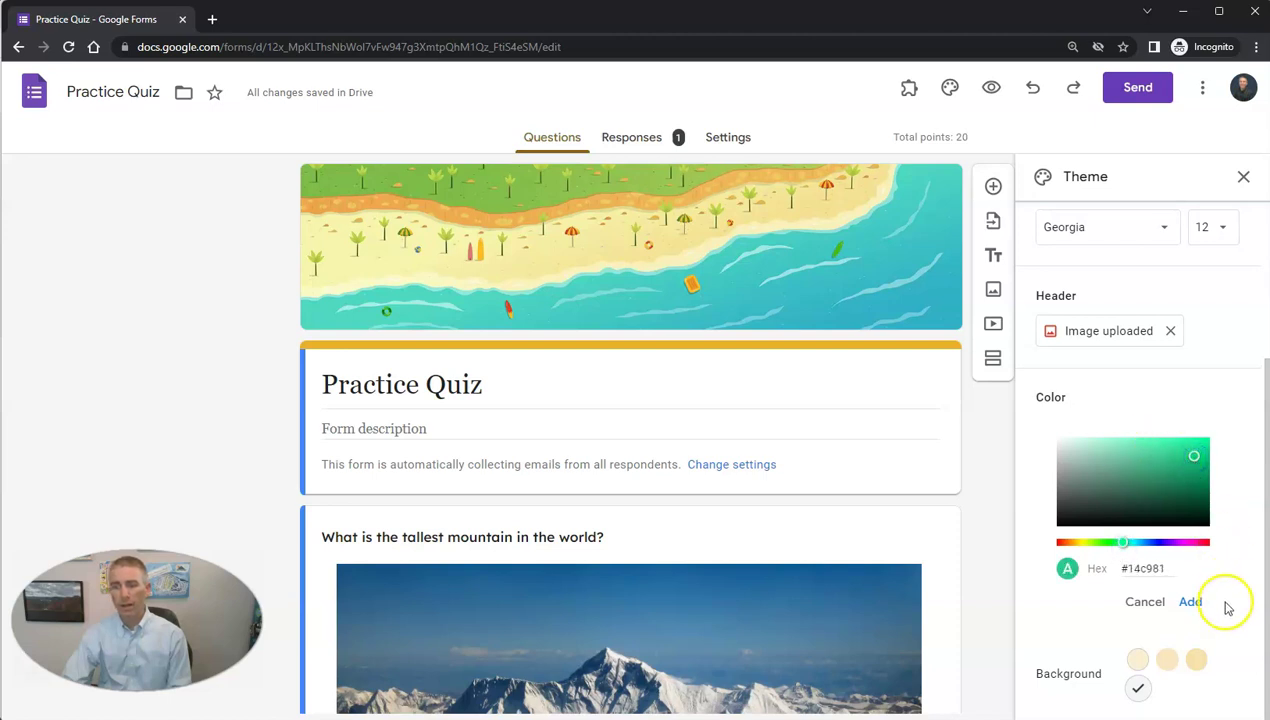
{"action": "left_click", "coordinate": [1137, 690]}
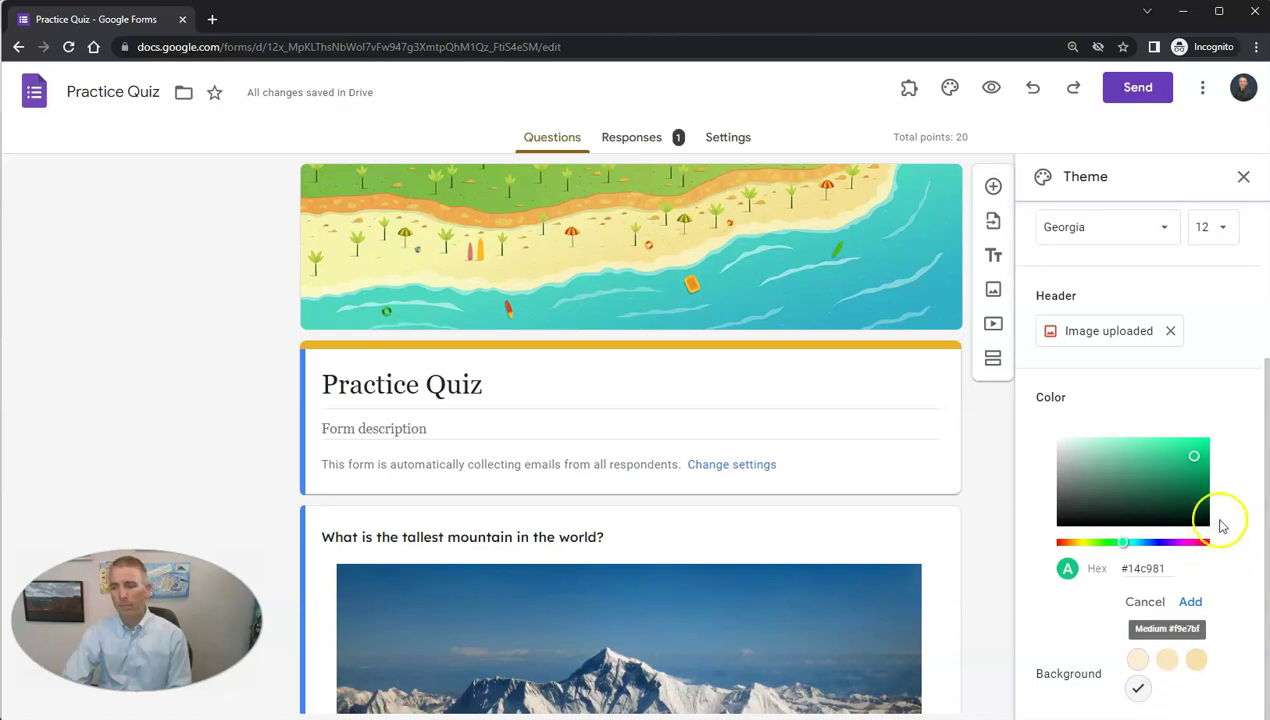
{"action": "left_click", "coordinate": [1196, 604]}
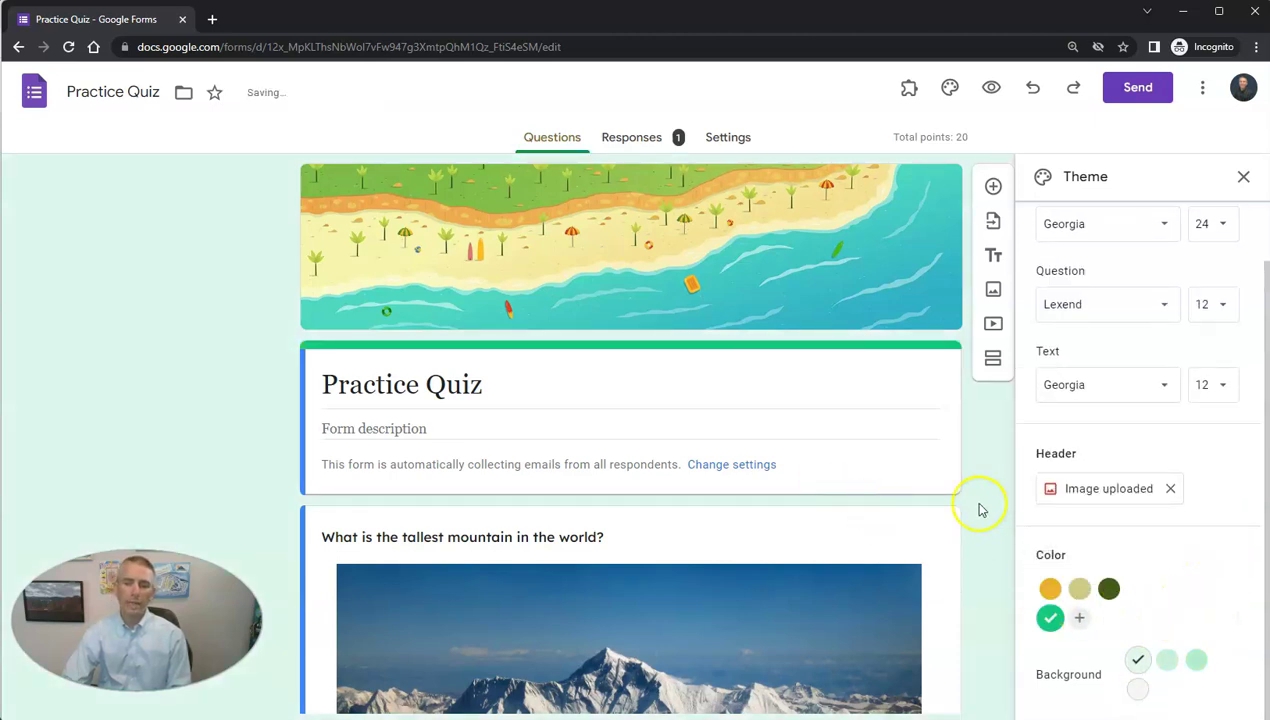
Try the dark green #3d5b16 as theme color and return to the custom green
{"action": "left_click", "coordinate": [1110, 594]}
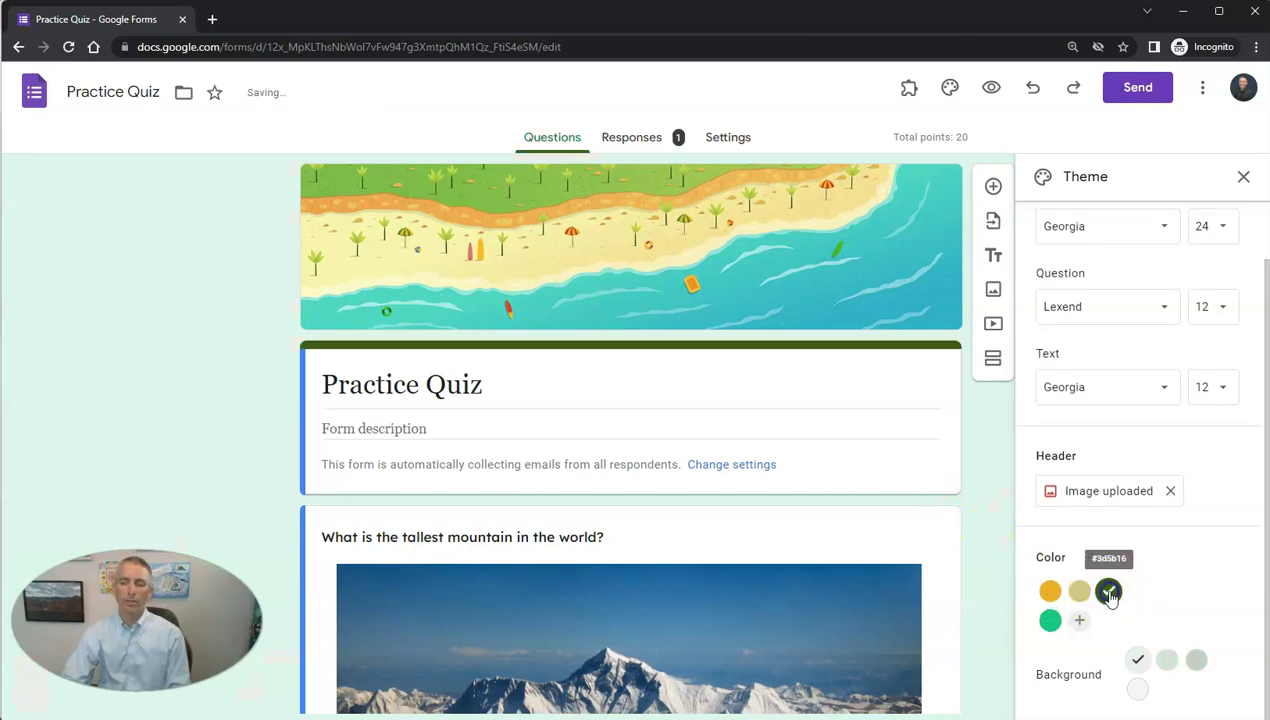
{"action": "left_click", "coordinate": [1050, 621]}
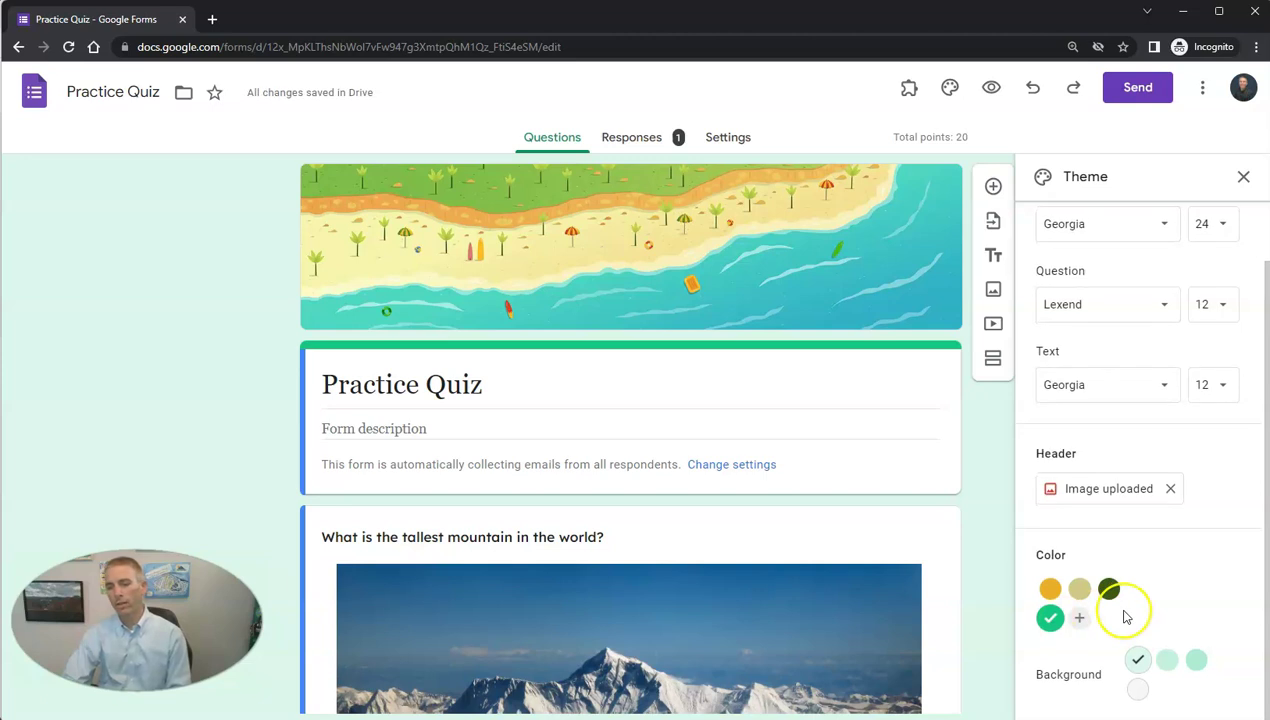
{"action": "scroll", "coordinate": [1111, 607], "scroll_direction": "up", "scroll_amount": 2}
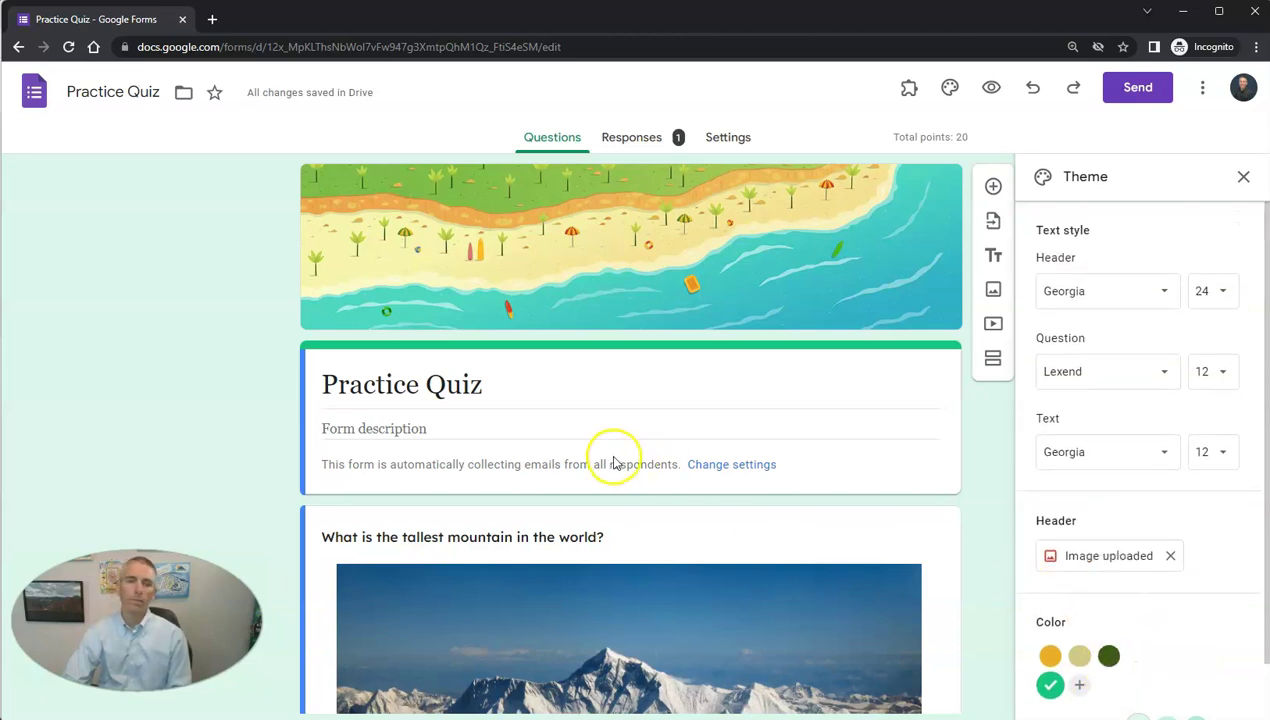